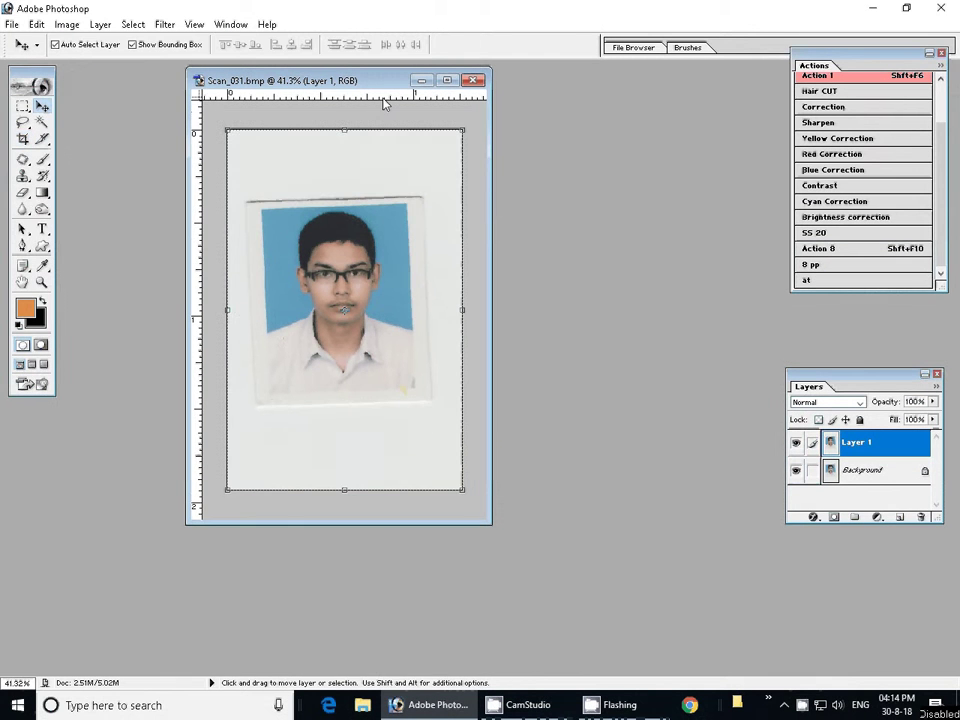
# Rotate the scanned passport photo slightly clockwise to straighten it
pyautogui.moveTo(470, 114); pyautogui.dragTo(475, 121)
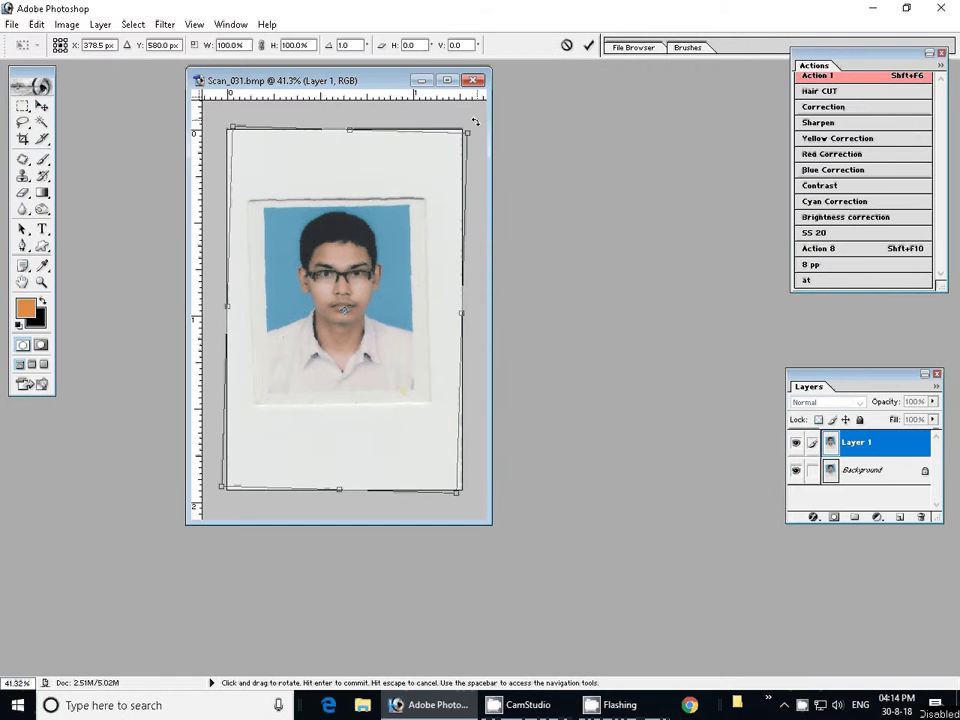
pyautogui.press('Return')
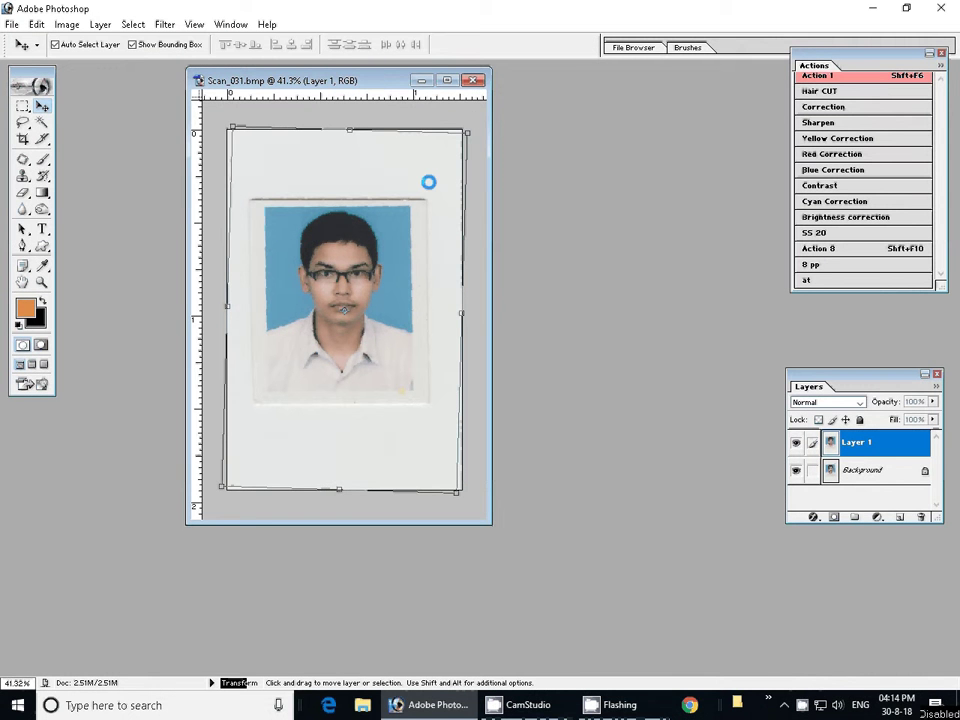
# Crop the scan to the passport photo at 3.5 × 4.5 cm, 300 ppi
pyautogui.press('c')
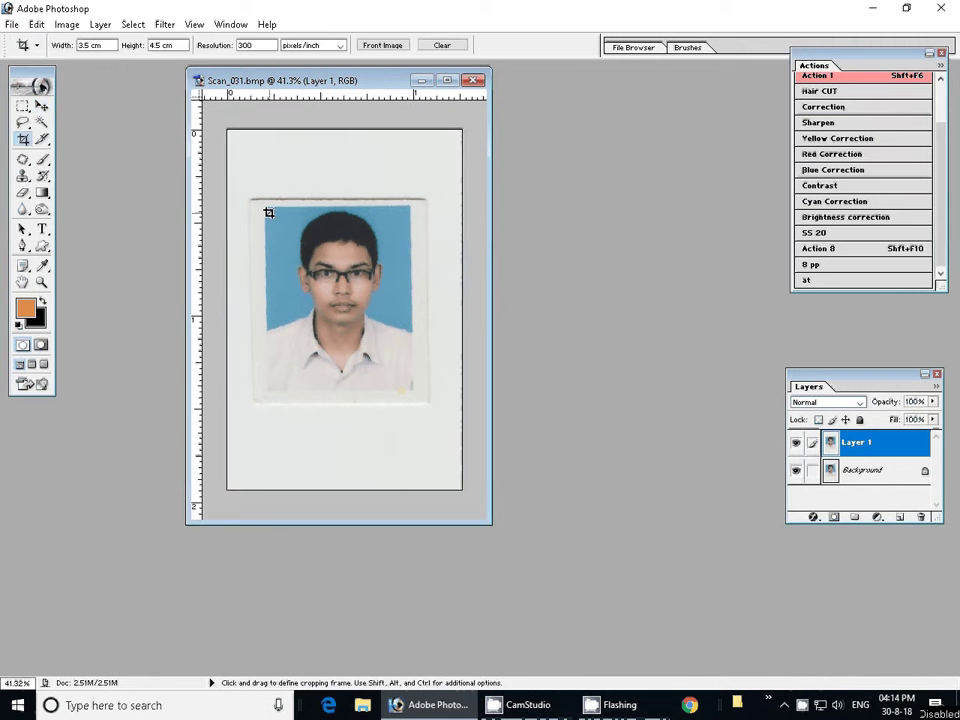
pyautogui.moveTo(268, 212); pyautogui.dragTo(410, 392)
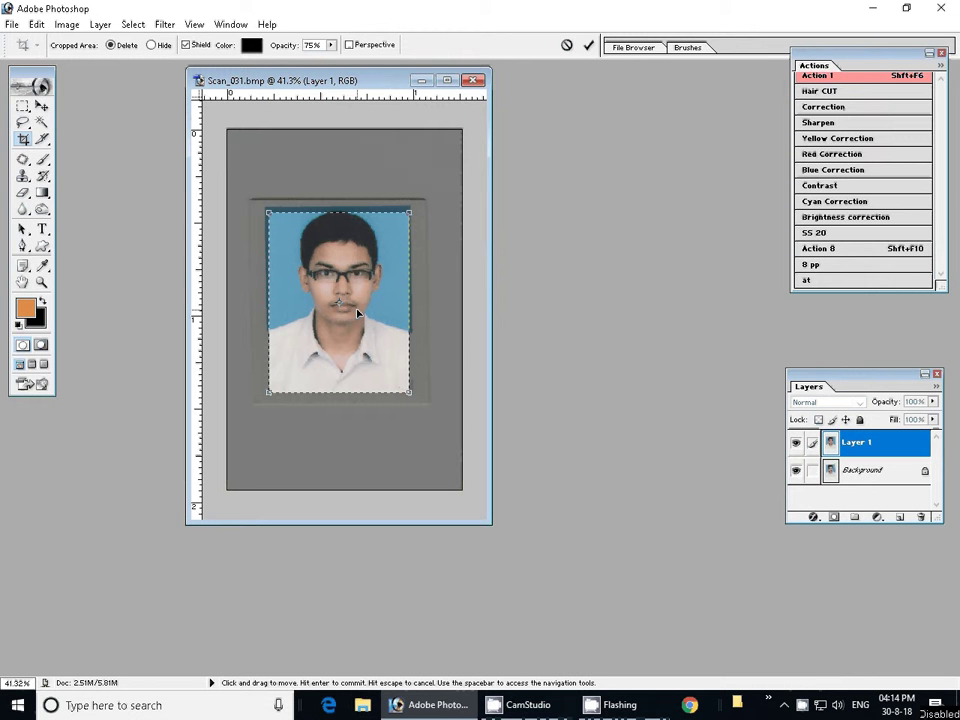
pyautogui.moveTo(358, 313); pyautogui.dragTo(358, 310)
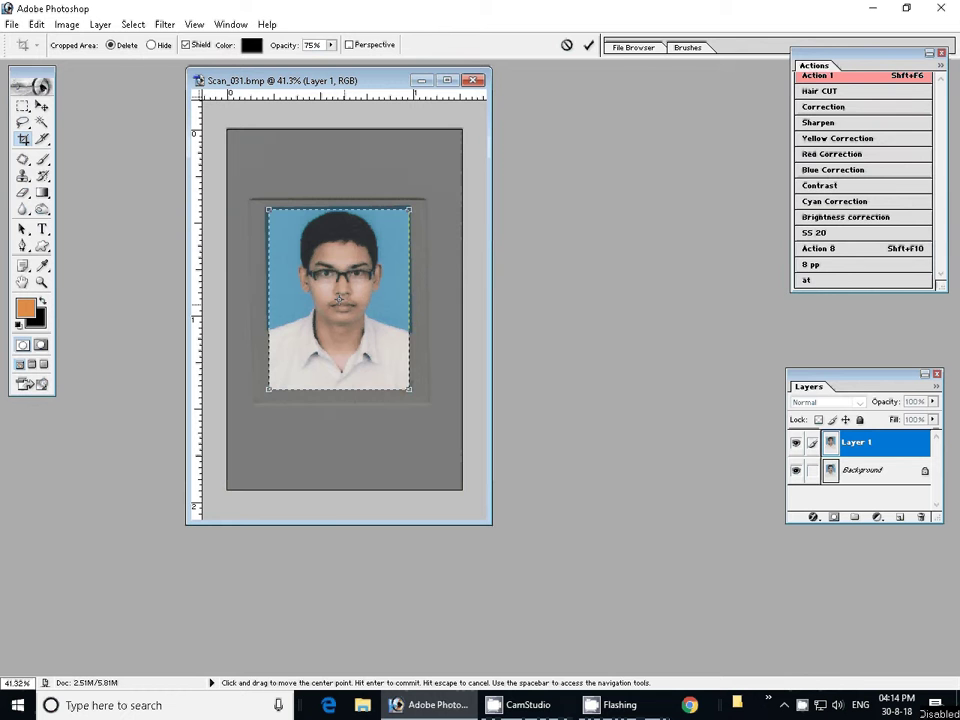
pyautogui.press('Return')
# Zoom in on the cropped photo and brighten it with stronger contrast
pyautogui.click(41, 282)
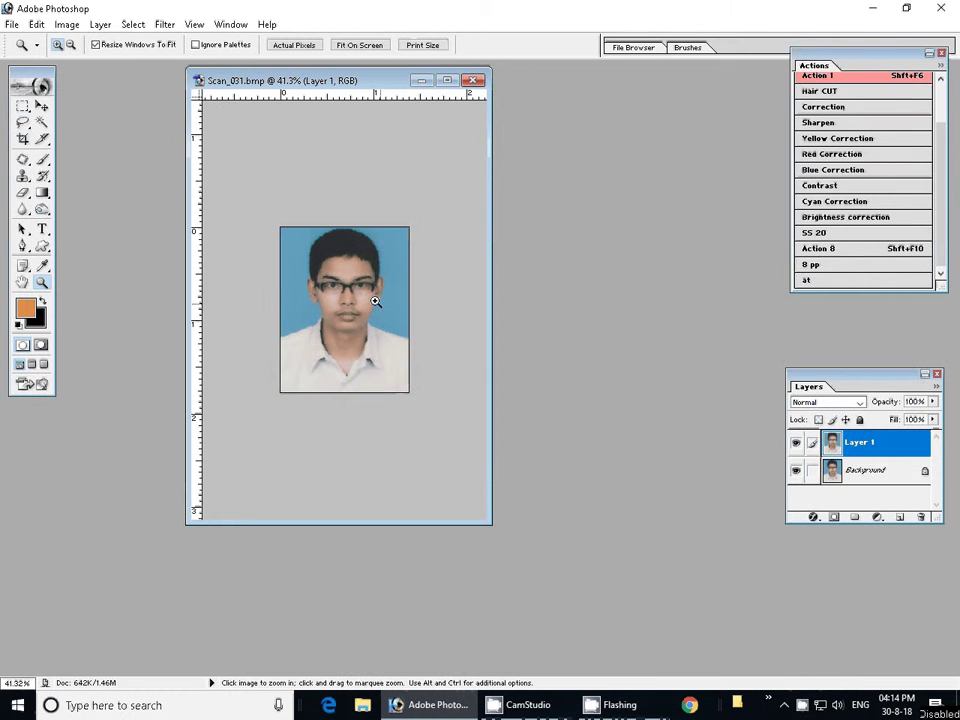
pyautogui.hotkey('ctrl', '0')
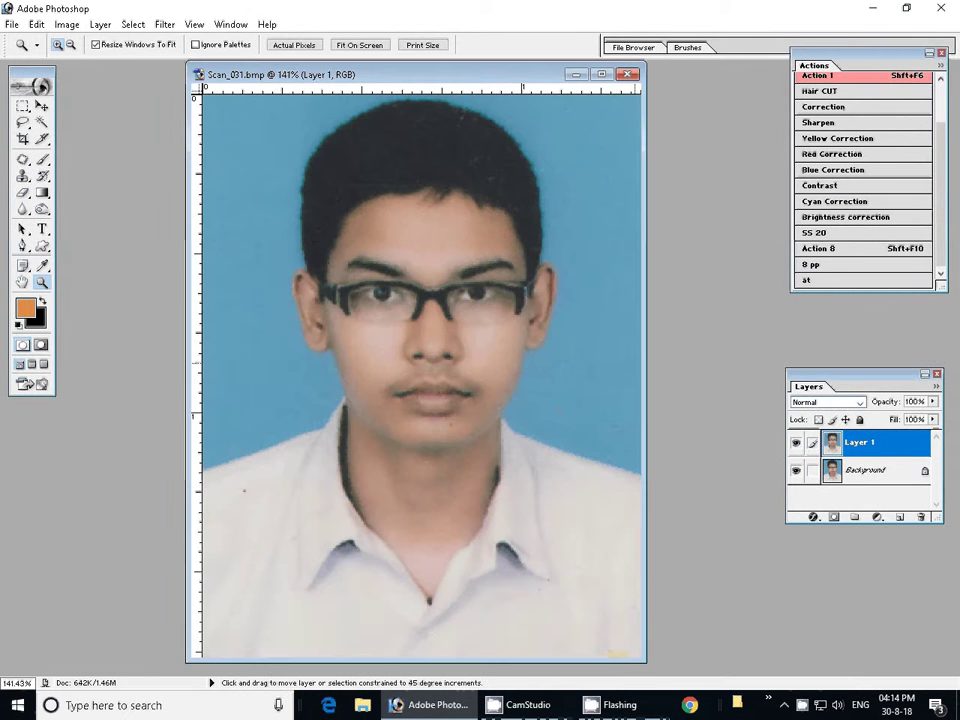
pyautogui.hotkey('ctrl', 'shift', 'l')
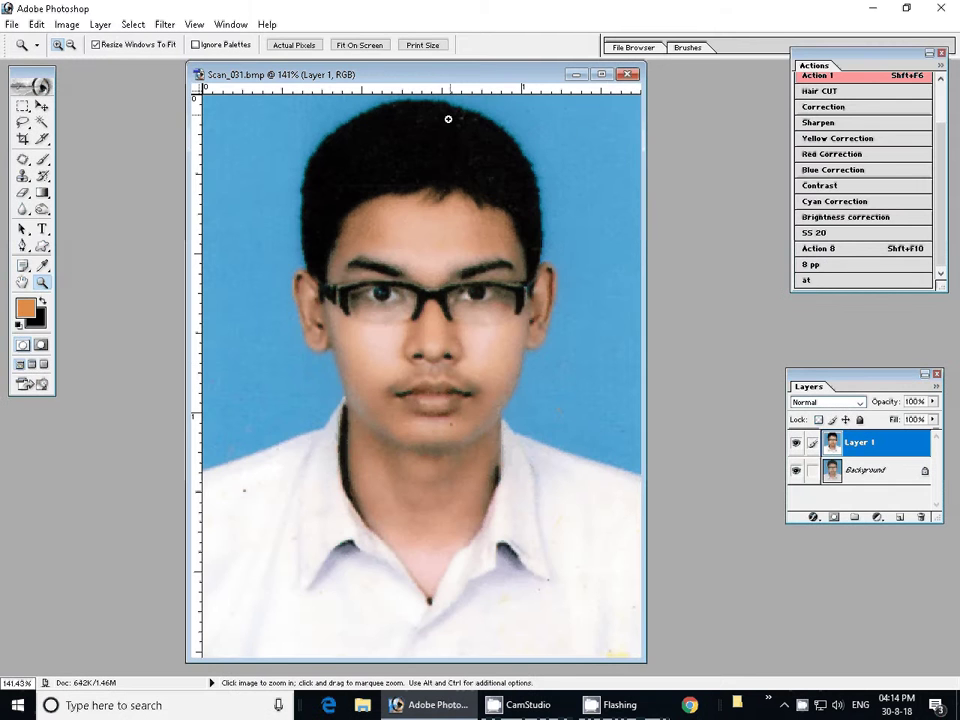
# Check the Image Size is 413 × 531 pixels at 300 ppi, leaving it unchanged
pyautogui.moveTo(400, 74); pyautogui.dragTo(242, 80)
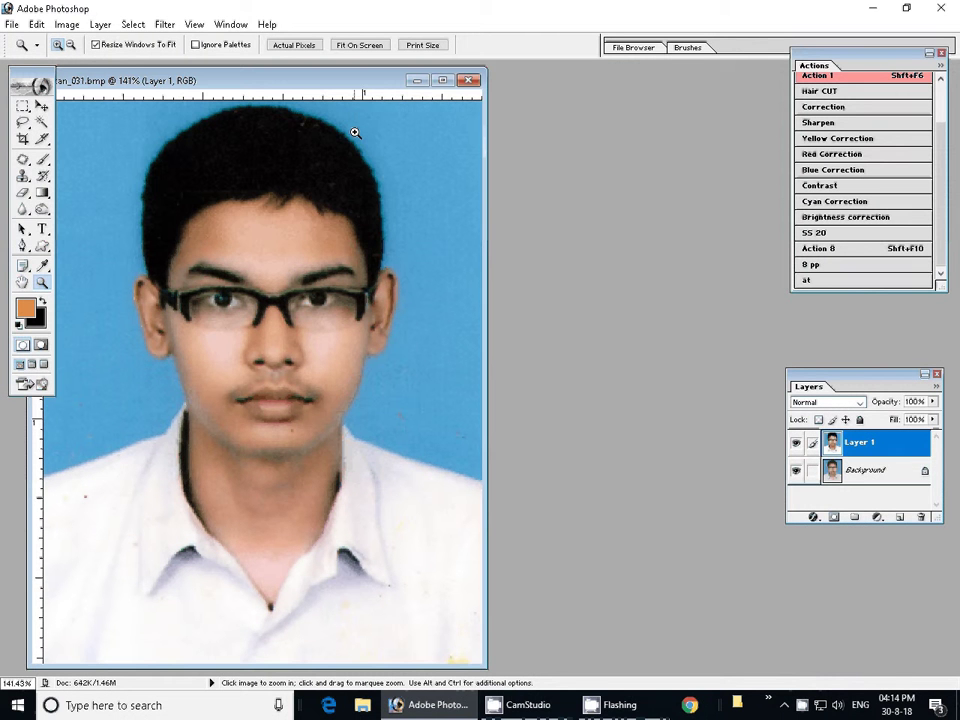
pyautogui.rightClick(301, 79)
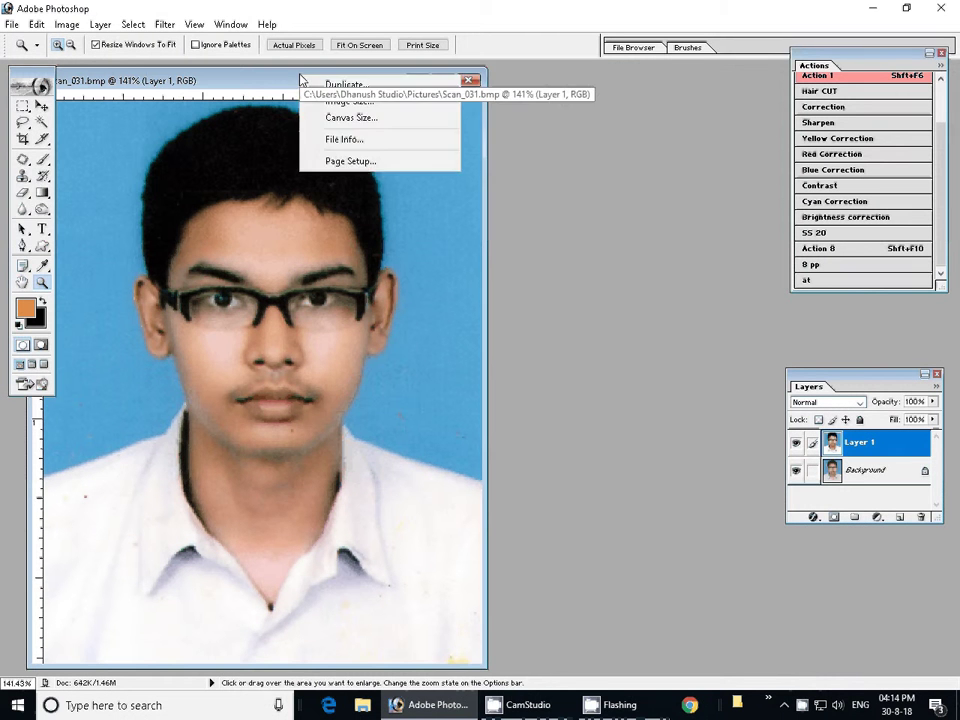
pyautogui.click(349, 101)
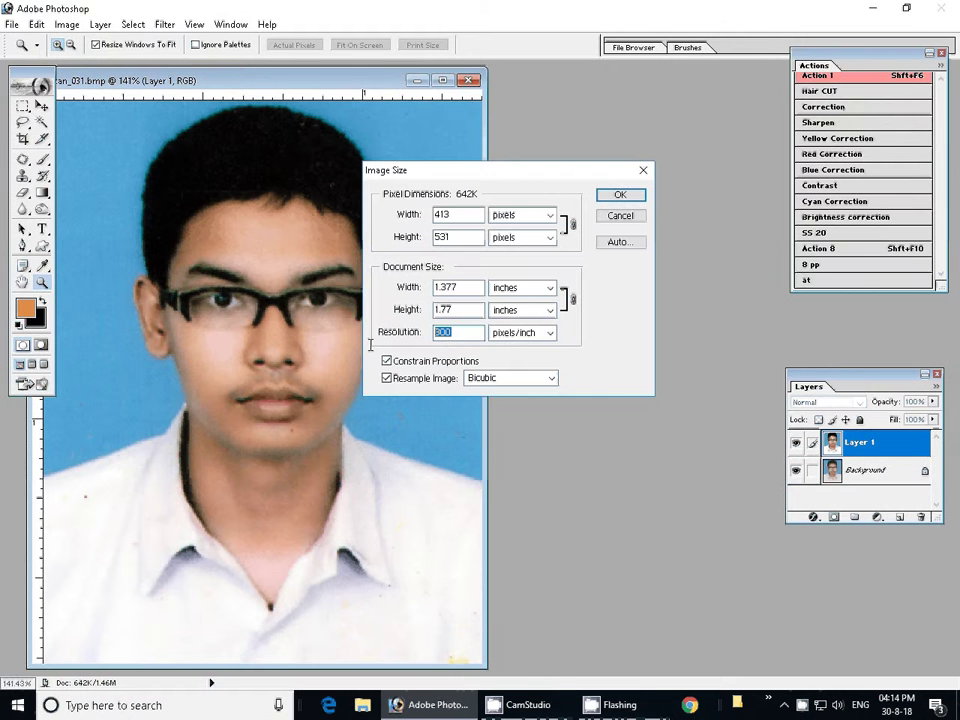
pyautogui.press('Return')
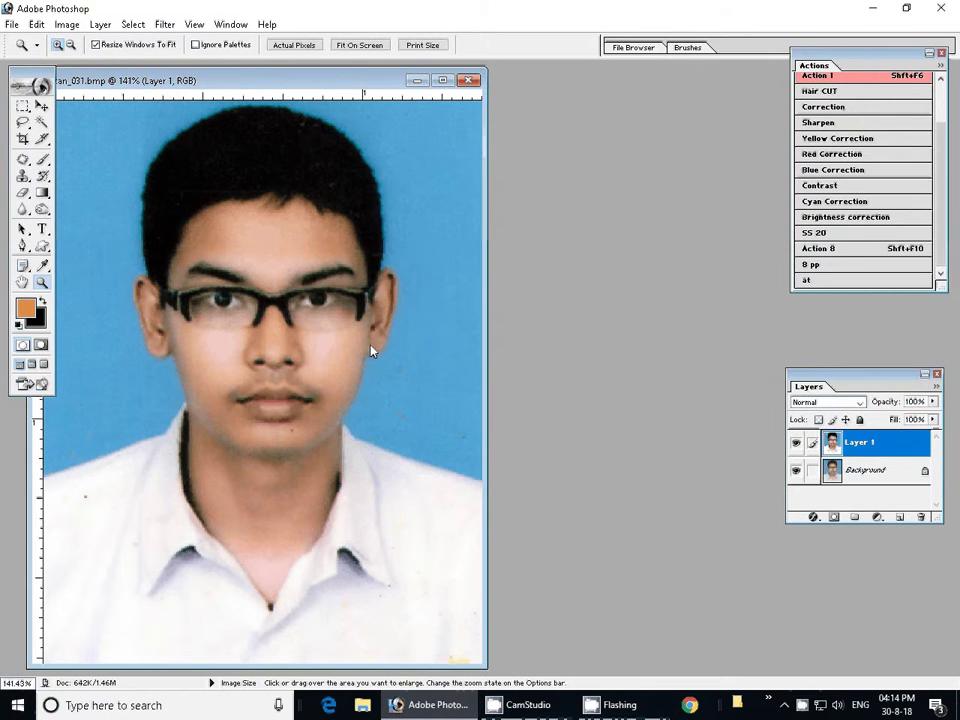
# Create a new blank document from the 4 x 6 inch preset
pyautogui.hotkey('ctrl', 'n')
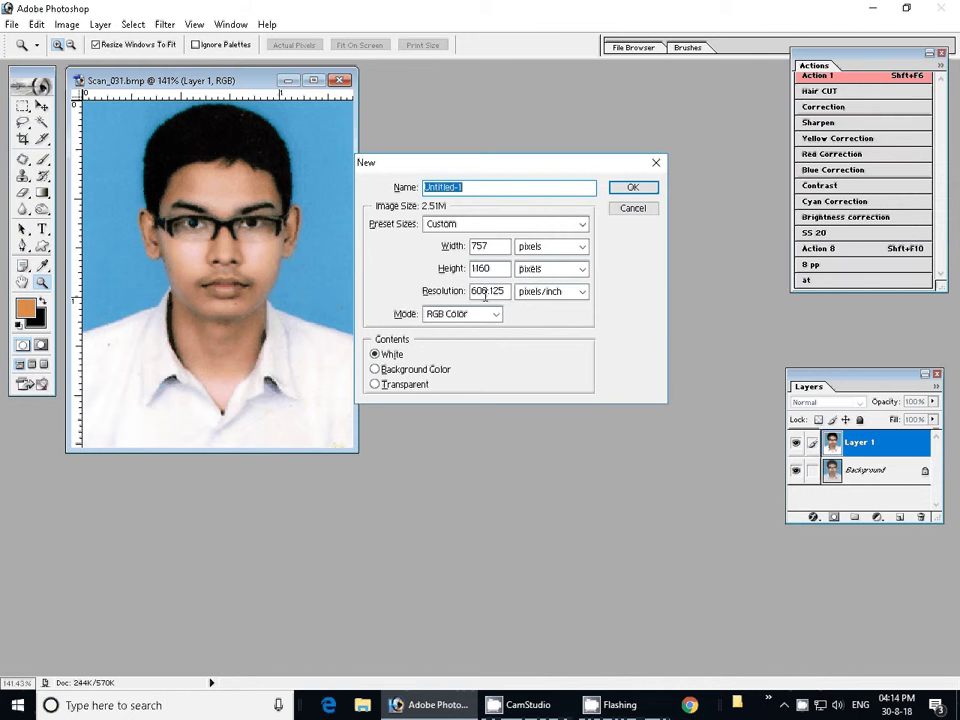
pyautogui.click(500, 224)
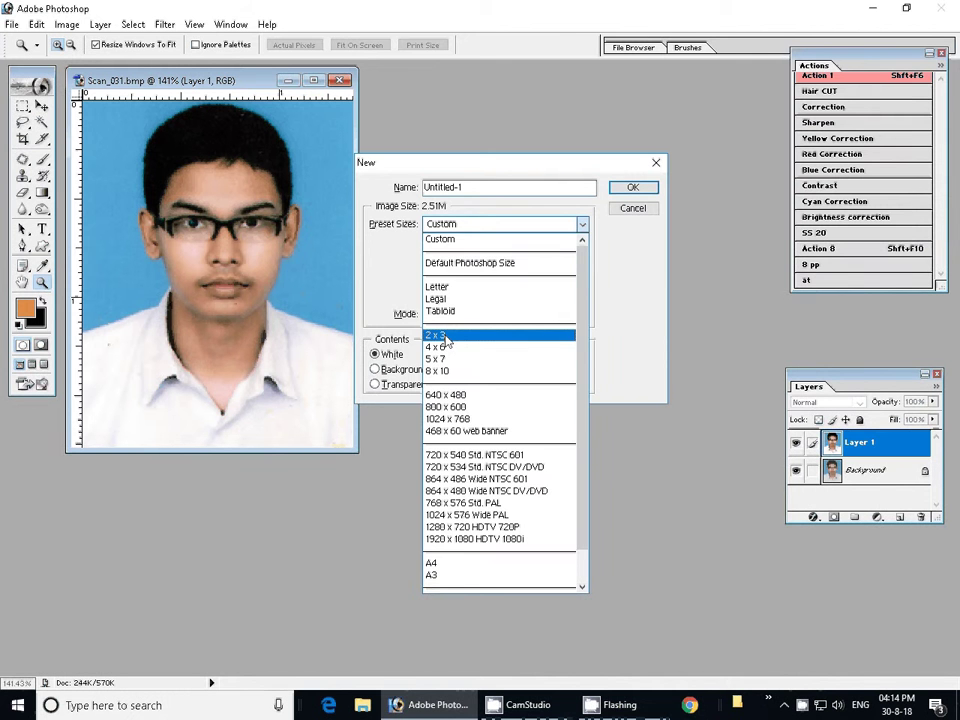
pyautogui.click(440, 347)
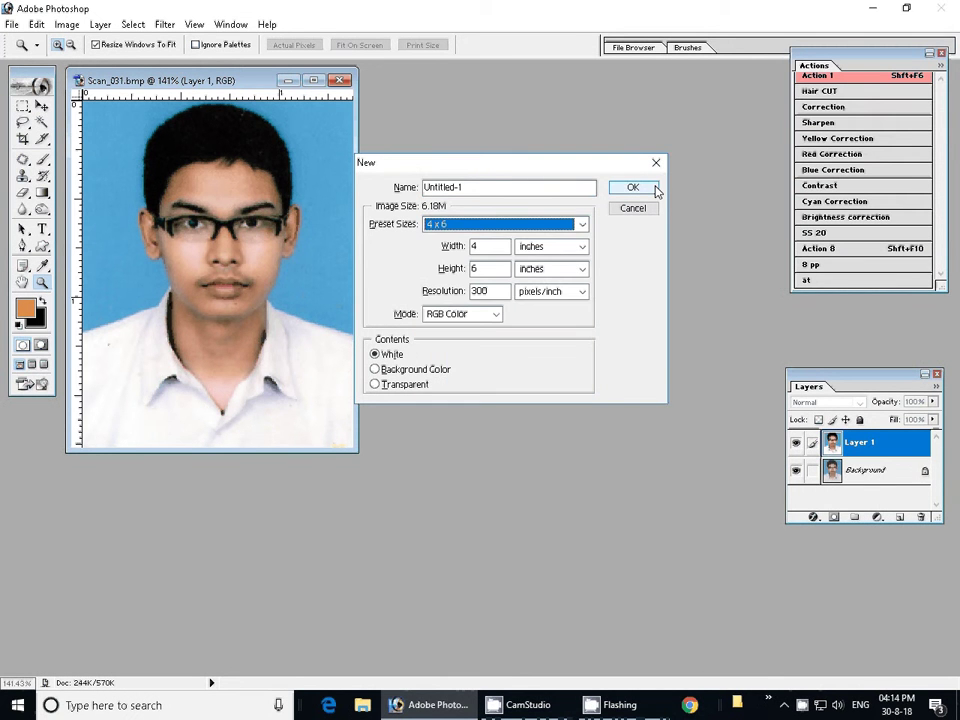
pyautogui.click(655, 188)
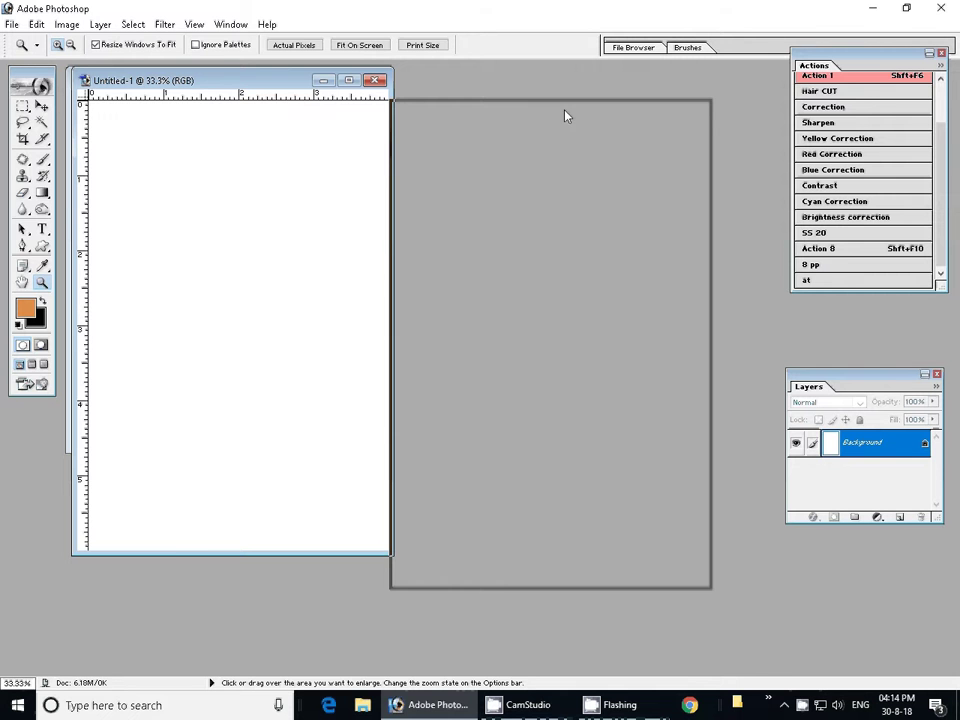
# Arrange the new sheet's window and bring the scanned photo forward with the Move tool
pyautogui.moveTo(565, 116); pyautogui.dragTo(569, 116)
pyautogui.press('v')
pyautogui.click(259, 212)
# Copy the photo onto the 4 x 6 sheet and duplicate it into merged two-column rows
pyautogui.moveTo(259, 212)
pyautogui.mouseDown()
pyautogui.moveTo(455, 180)
pyautogui.moveTo(442, 170)
pyautogui.moveTo(513, 175)
pyautogui.mouseUp()
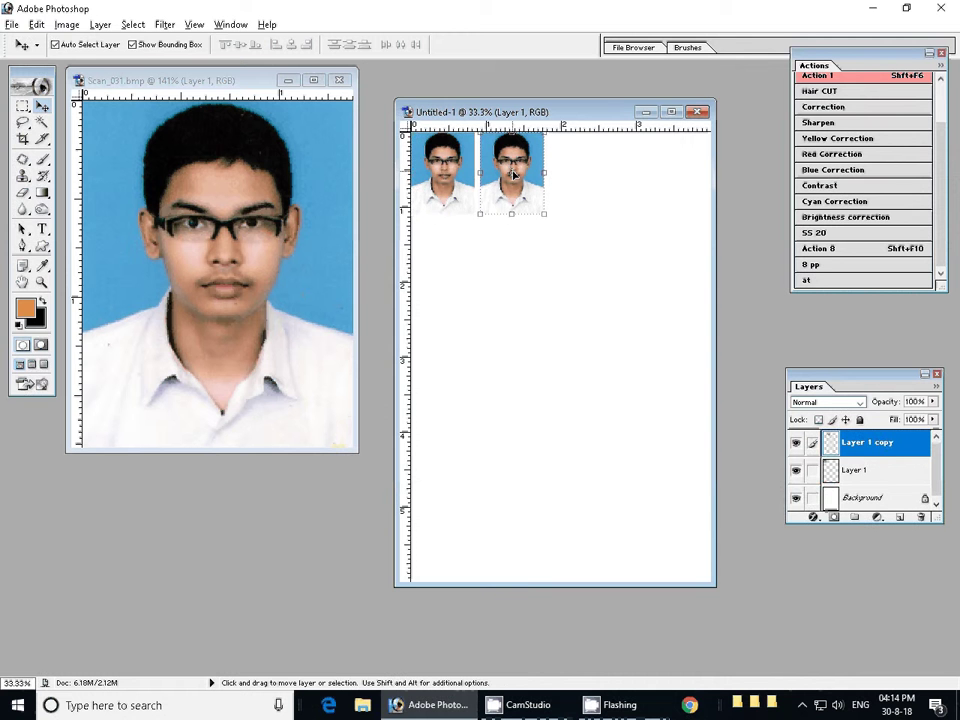
pyautogui.hotkey('ctrl', 'e')
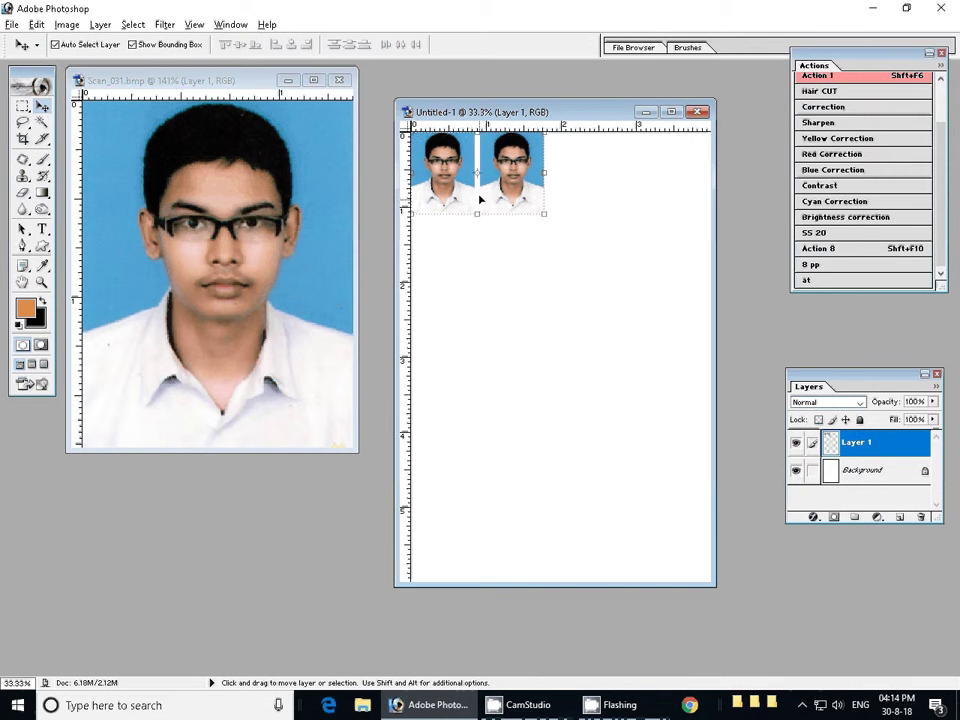
pyautogui.moveTo(480, 200); pyautogui.dragTo(503, 254)
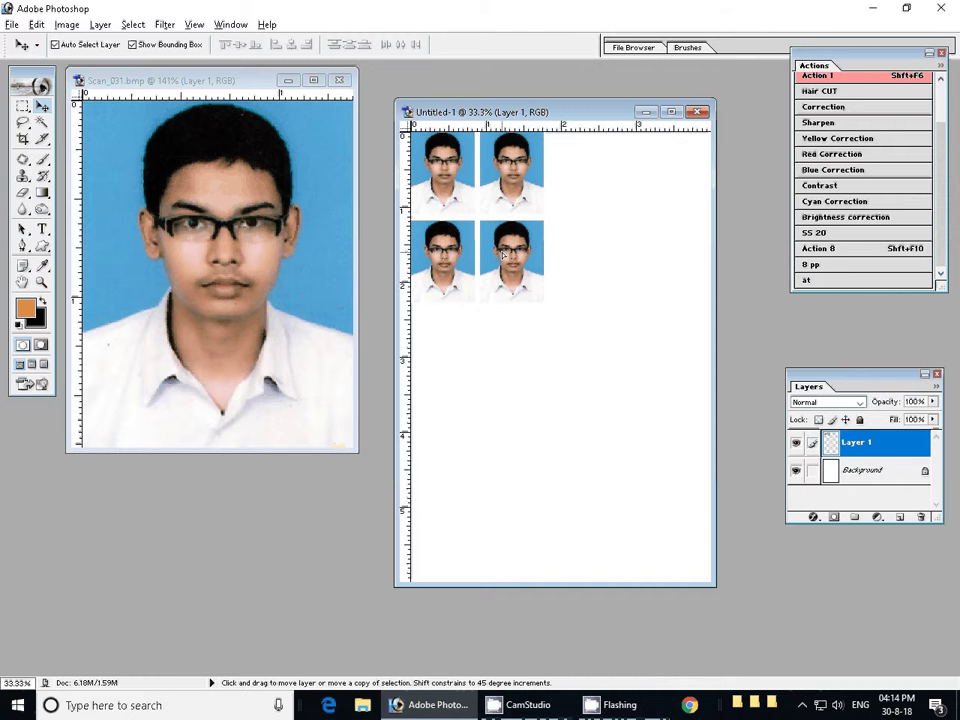
pyautogui.click(796, 497)
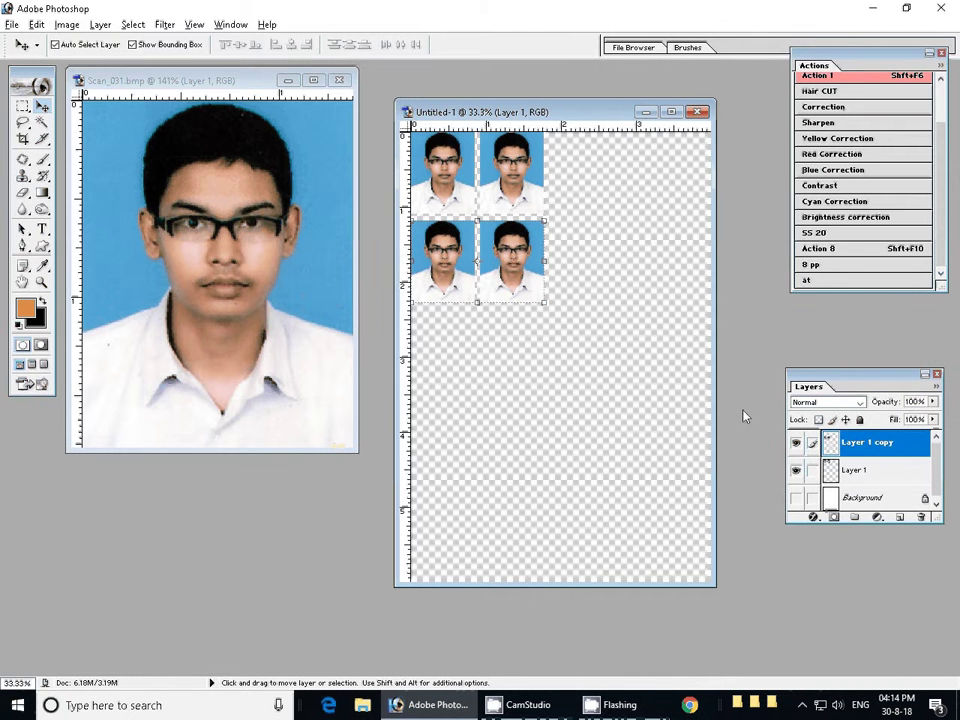
pyautogui.moveTo(503, 259)
pyautogui.mouseDown()
pyautogui.moveTo(499, 347)
pyautogui.moveTo(512, 430)
pyautogui.moveTo(499, 444)
pyautogui.mouseUp()
pyautogui.hotkey('ctrl', 'e')
pyautogui.hotkey('ctrl', 'e')
pyautogui.hotkey('ctrl', 'e')
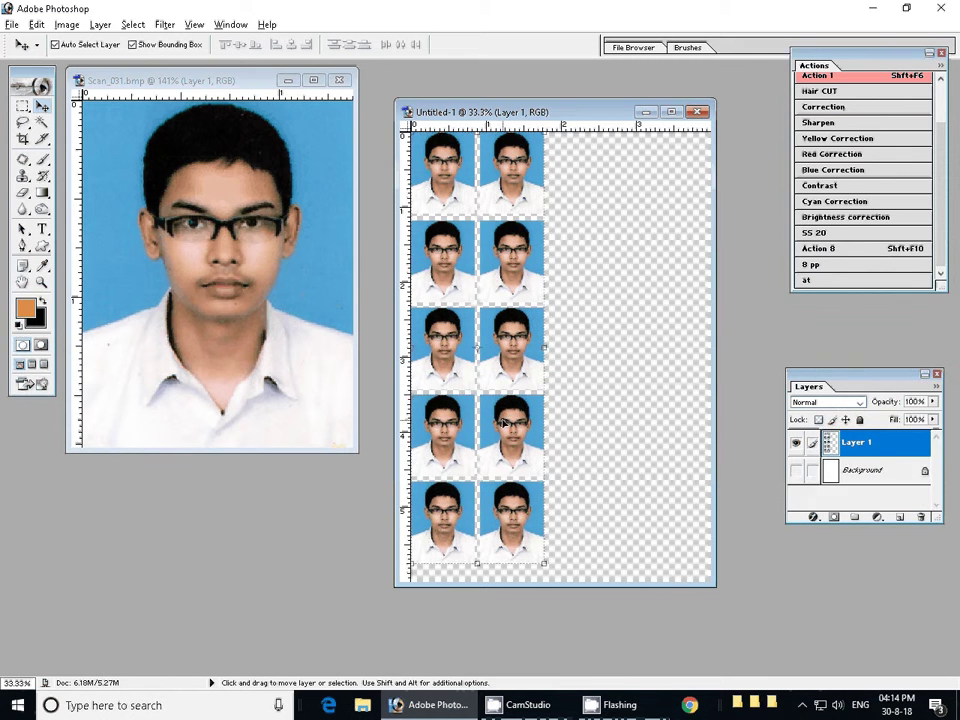
# Enlarge the upright photo grid to about 100.6%, then return to Scan_031
pyautogui.hotkey('ctrl', 't')
pyautogui.moveTo(544, 564); pyautogui.dragTo(551, 573)
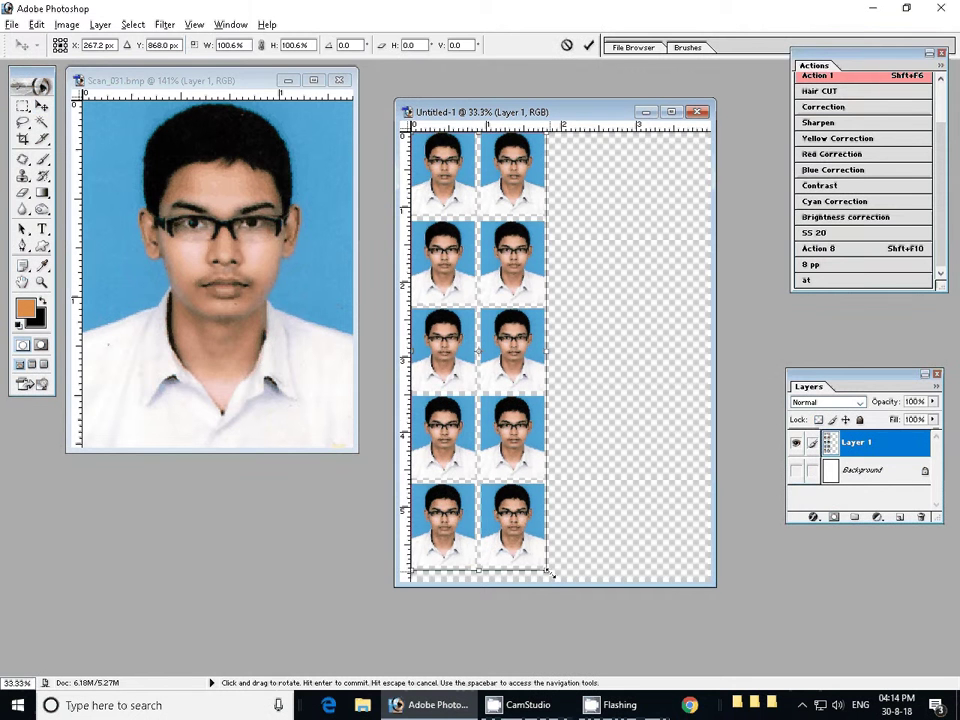
pyautogui.press('Return')
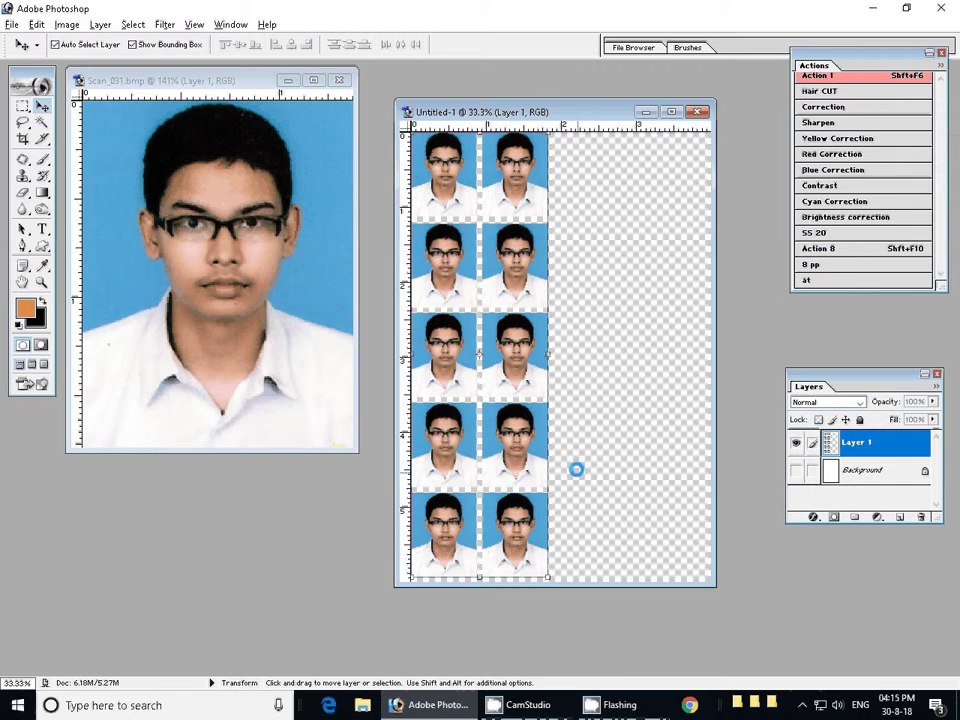
pyautogui.click(283, 232)
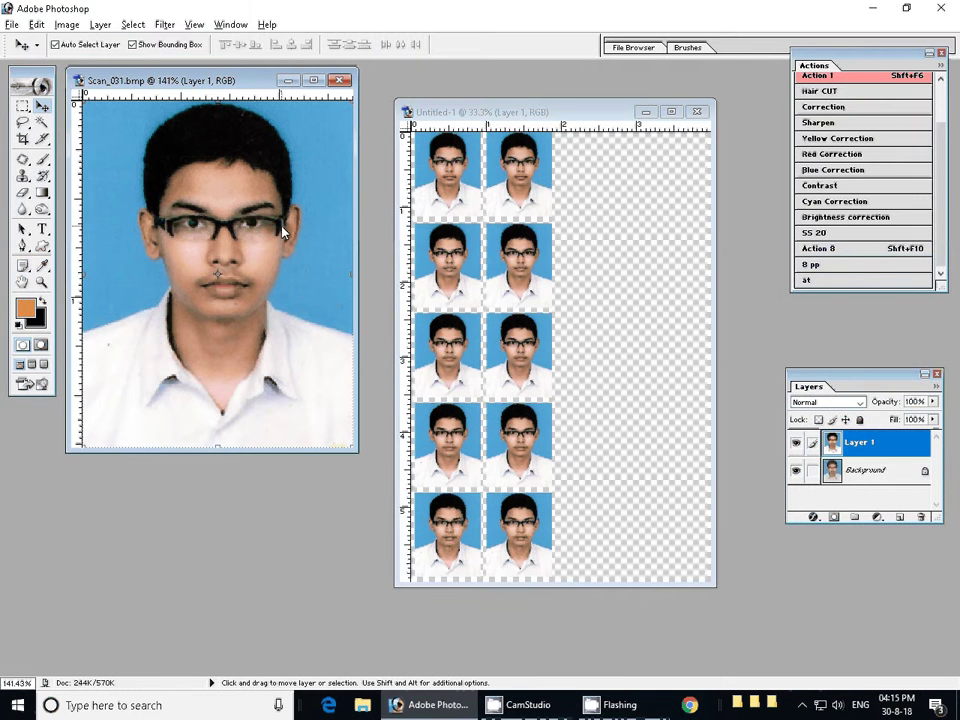
# Bring a photo copy over, rotate it 90° clockwise, and place it top-right
pyautogui.hotkey('shift', 'F6')
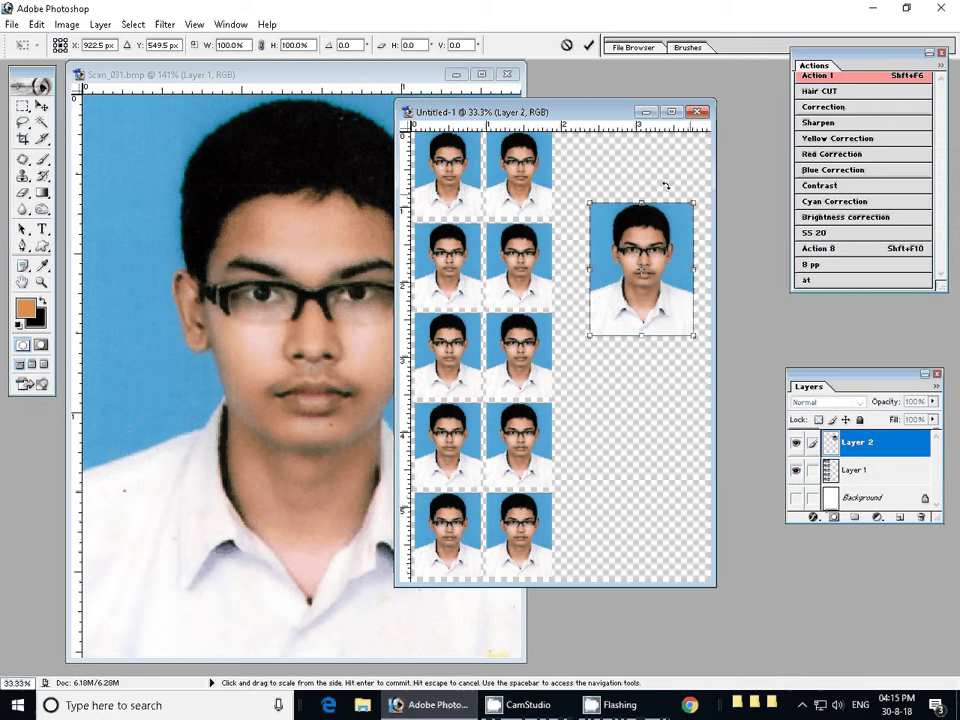
pyautogui.moveTo(665, 186); pyautogui.dragTo(643, 221)
pyautogui.write('90')
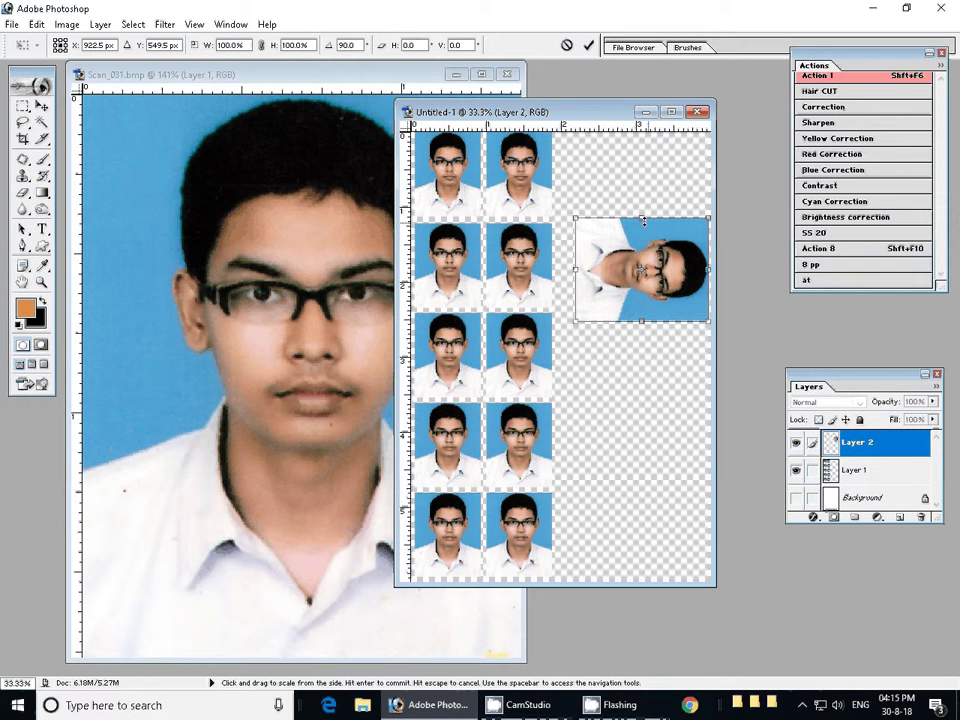
pyautogui.press('Return')
pyautogui.moveTo(619, 253)
pyautogui.mouseDown()
pyautogui.moveTo(622, 166)
pyautogui.moveTo(622, 272)
pyautogui.moveTo(647, 397)
pyautogui.mouseUp()
# Duplicate the rotated photo into a merged column of four and adjust its spacing and position
pyautogui.hotkey('ctrl', 'e')
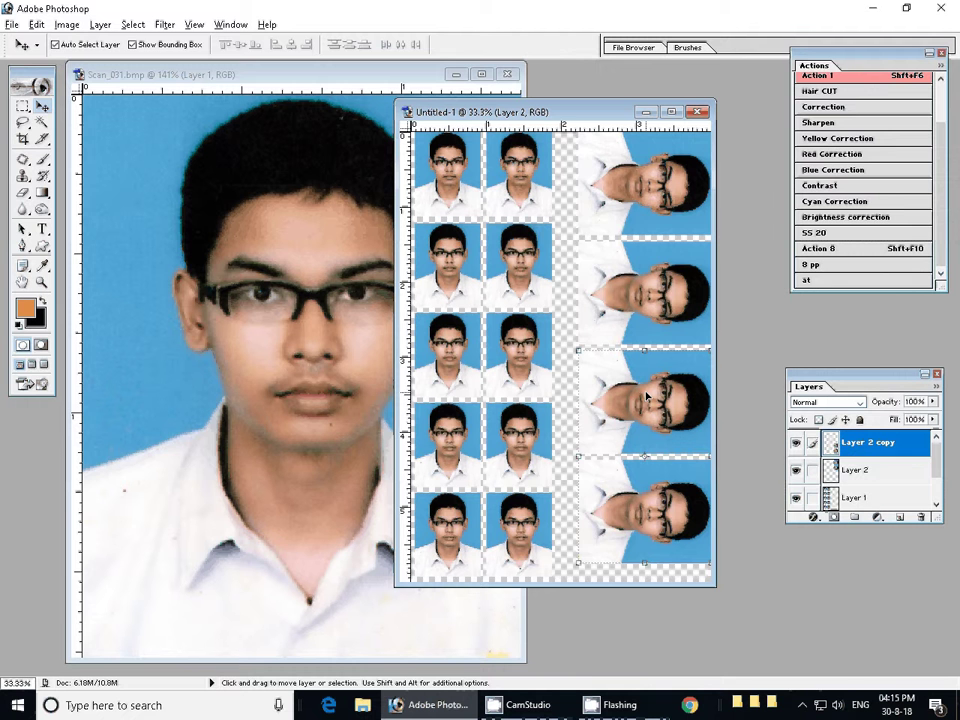
pyautogui.hotkey('ctrl', 'e')
pyautogui.hotkey('ctrl', 't')
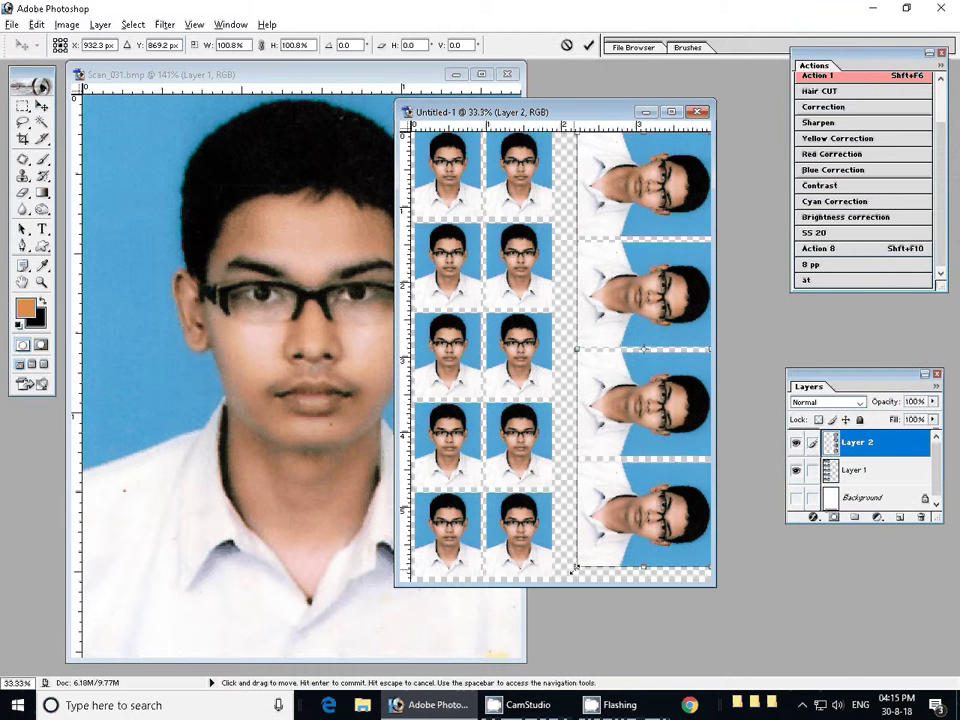
pyautogui.moveTo(610, 420); pyautogui.dragTo(610, 432)
pyautogui.press('Return')
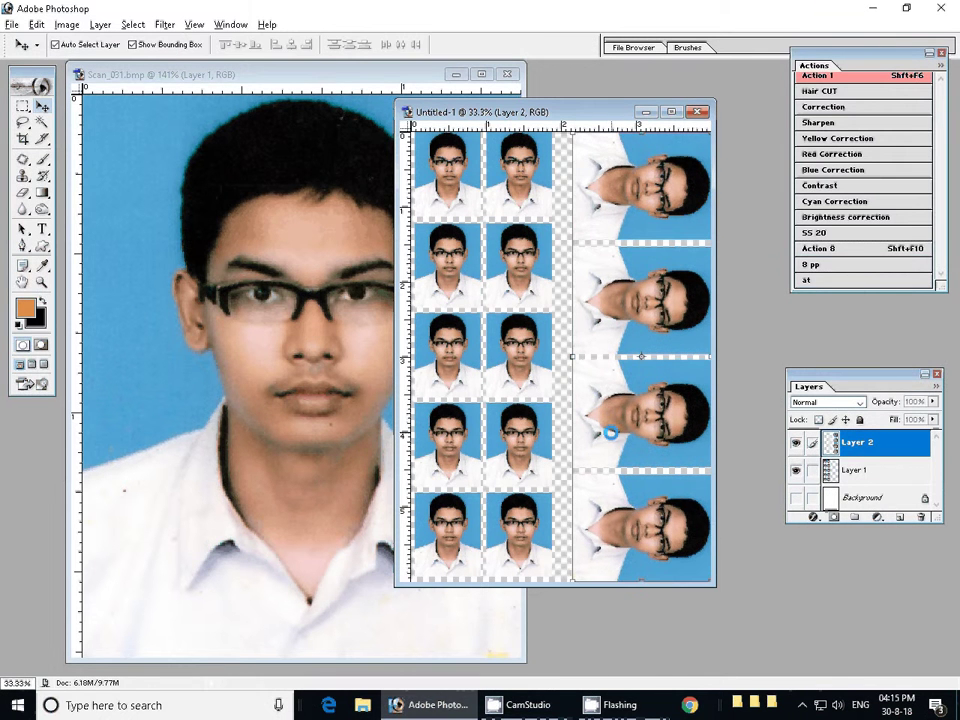
pyautogui.hotkey('shift', 'Left')
pyautogui.hotkey('shift', 'Left')
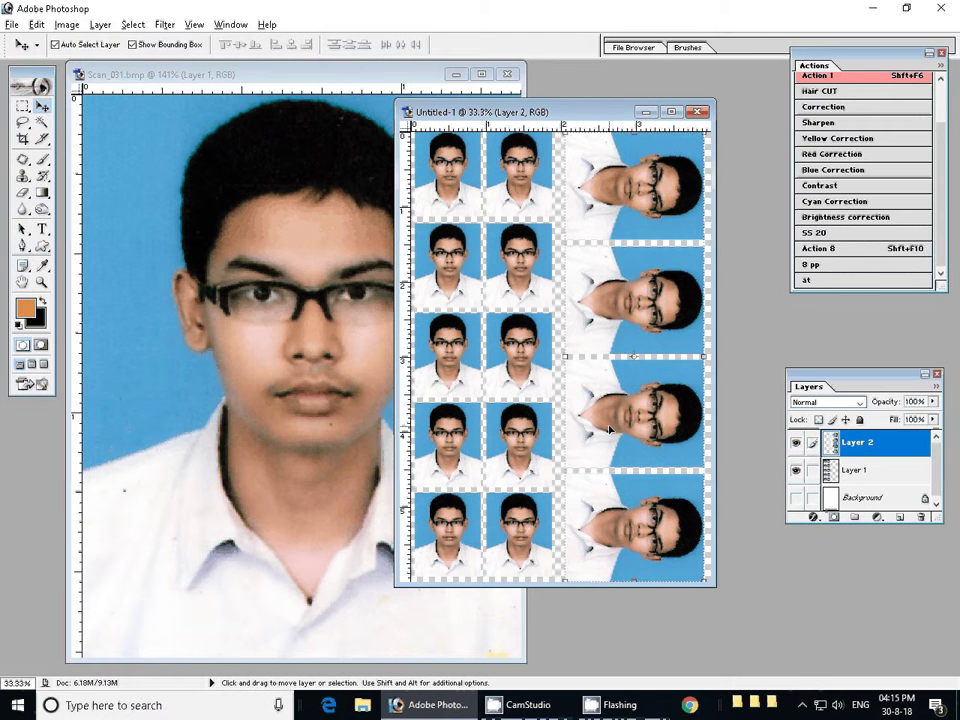
pyautogui.press('e')
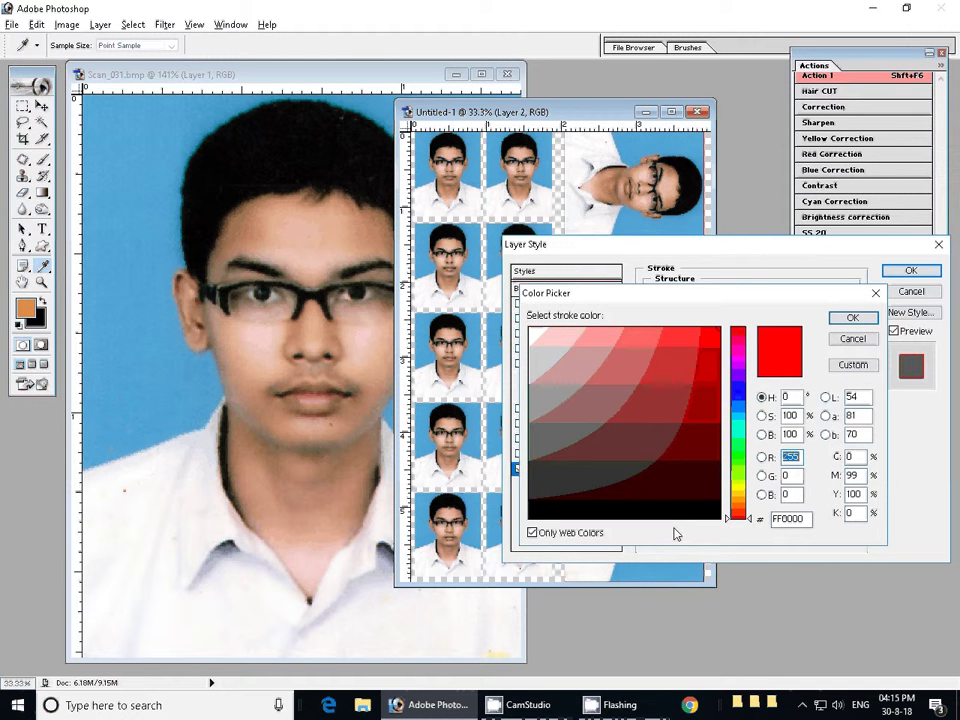
# Give the rotated photos a black Stroke layer style
pyautogui.click(663, 509)
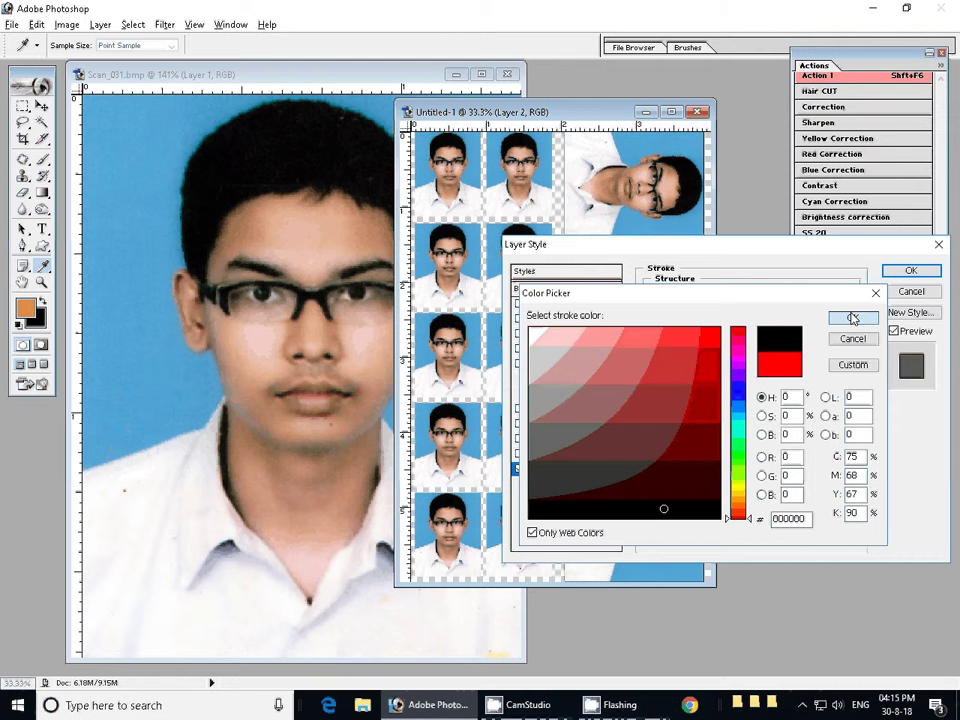
pyautogui.click(852, 318)
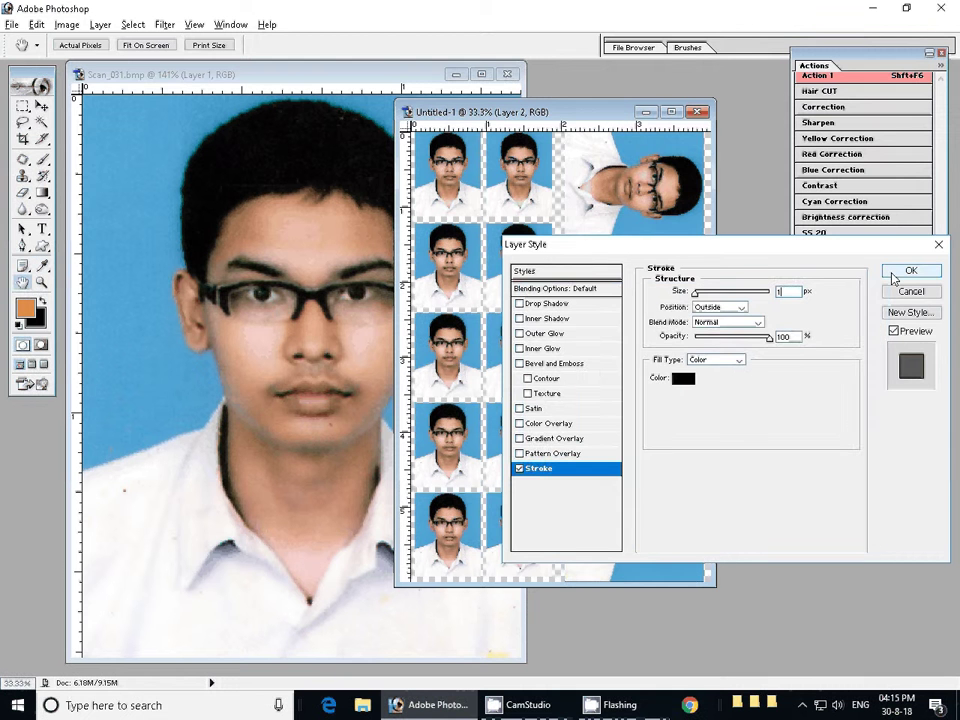
pyautogui.click(905, 271)
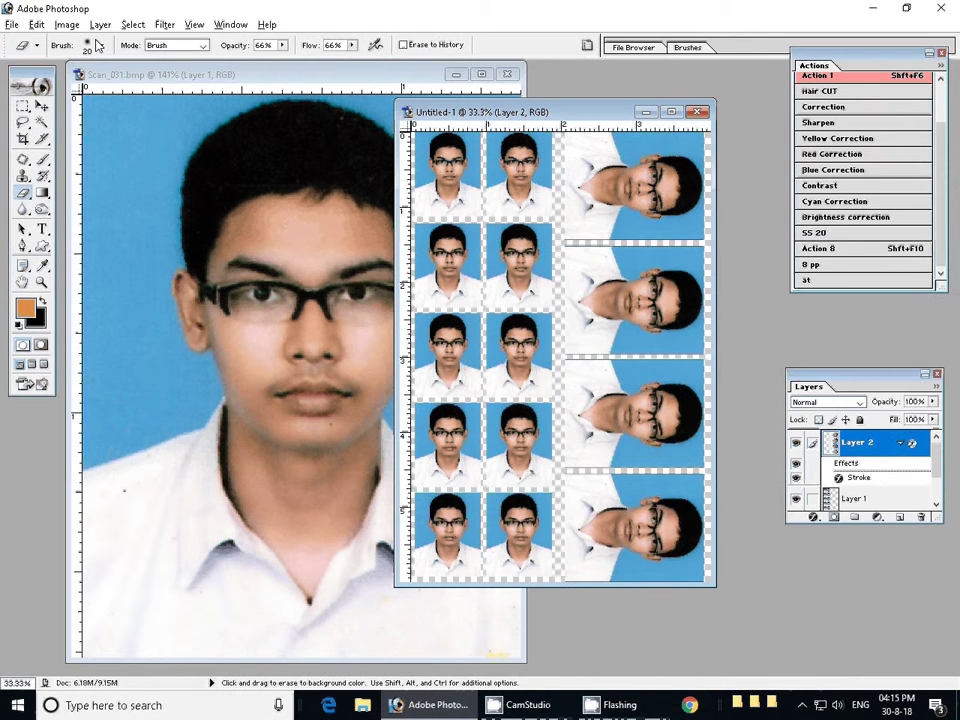
# Flatten the sheet into one Background layer, discarding hidden layers
pyautogui.click(100, 24)
pyautogui.click(167, 481)
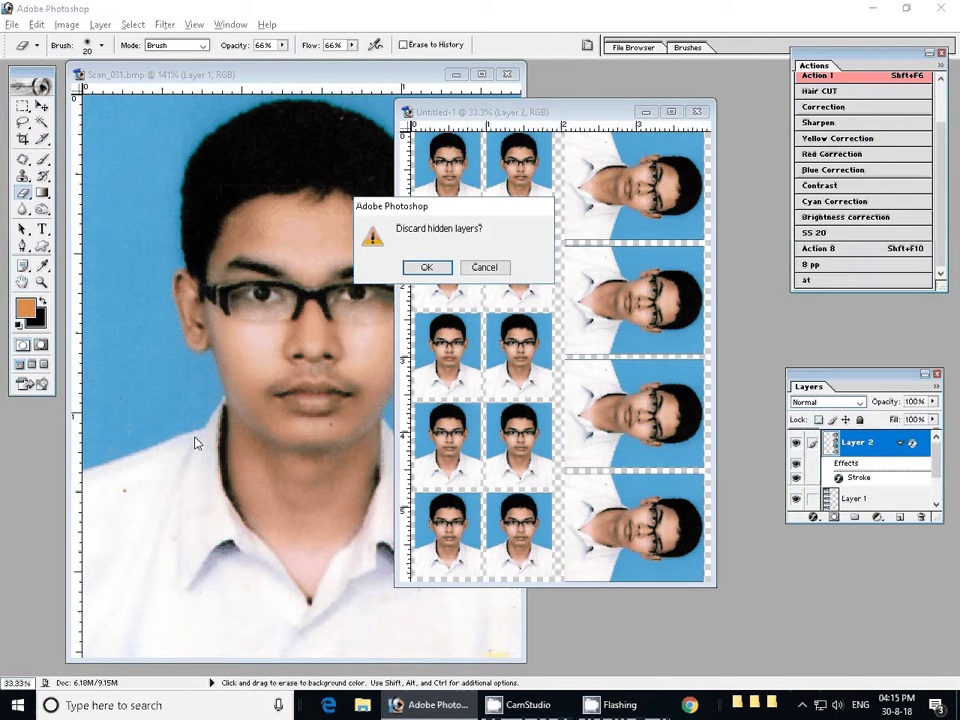
pyautogui.press('Return')
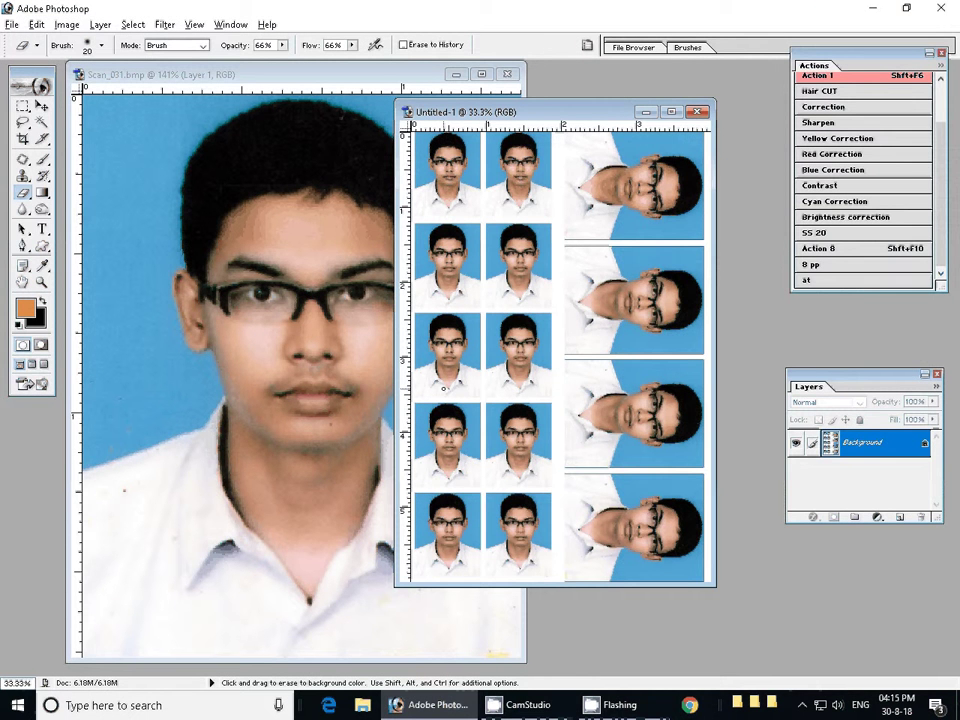
# Print one copy of the sheet to the Canon MG2500 via Print with Preview
pyautogui.click(12, 25)
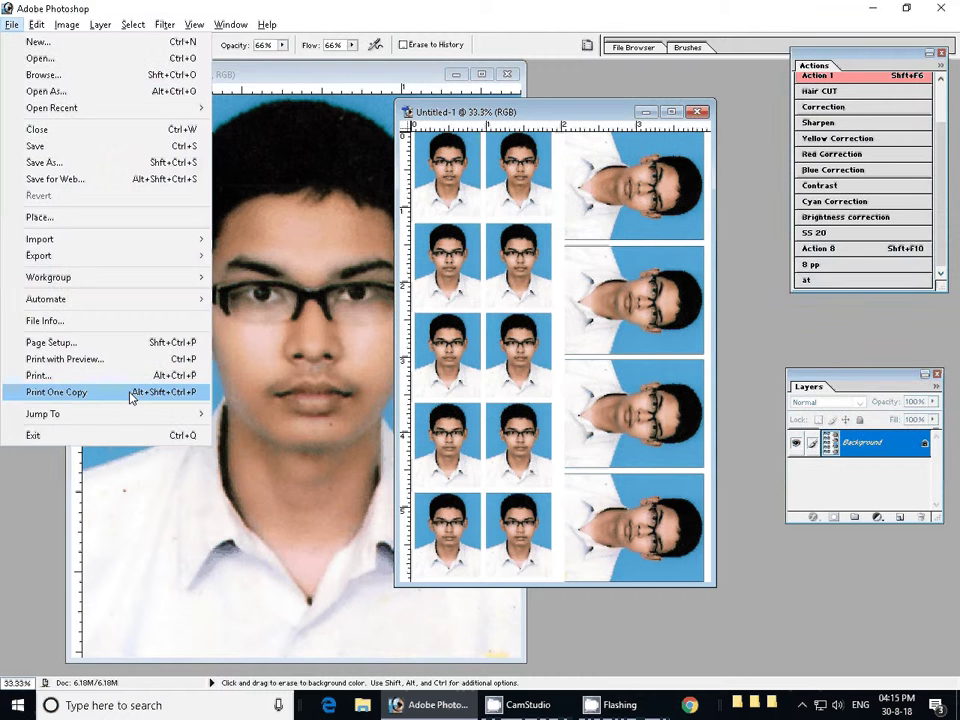
pyautogui.click(131, 359)
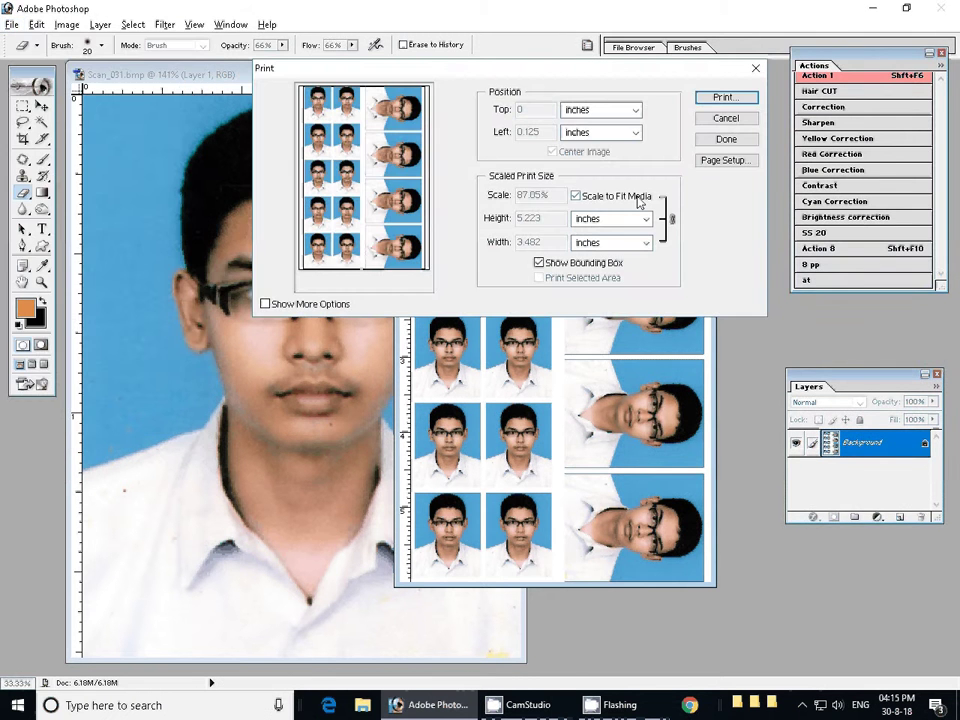
pyautogui.press('Return')
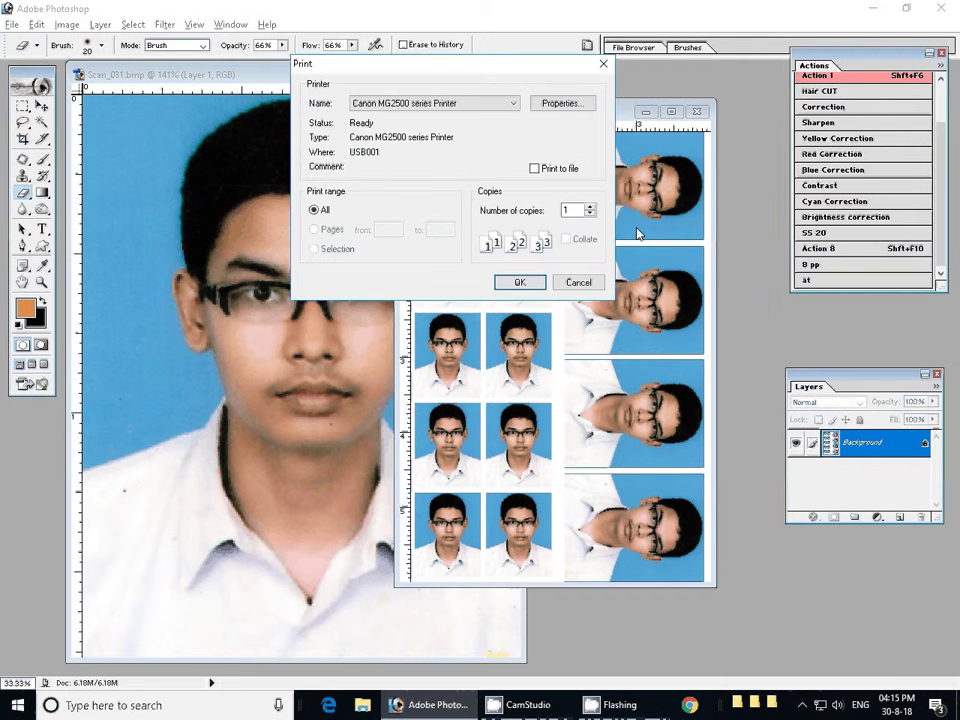
pyautogui.press('Return')
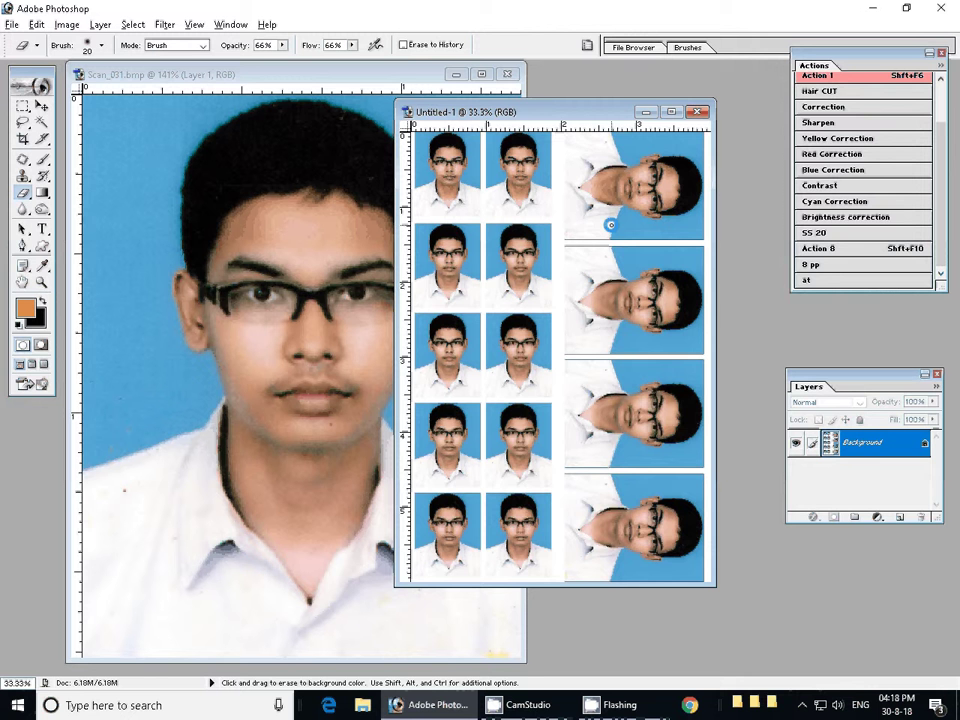
# Zoom closely into a rotated face, pan around it, then fit the whole sheet on screen
pyautogui.press('z')
pyautogui.click(647, 181)
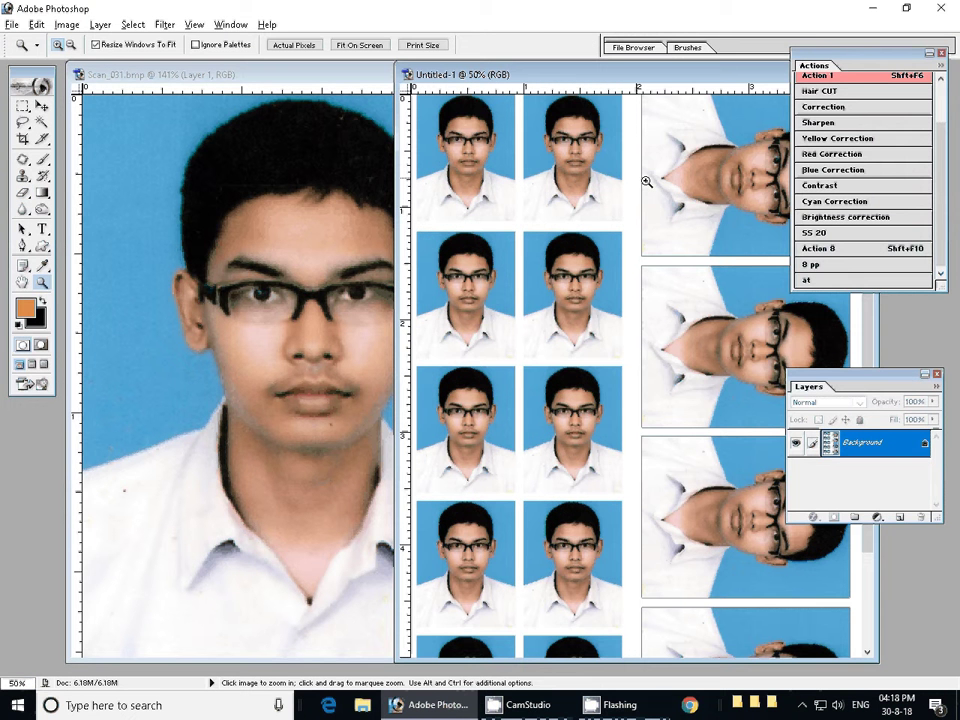
pyautogui.moveTo(727, 129); pyautogui.dragTo(839, 203)
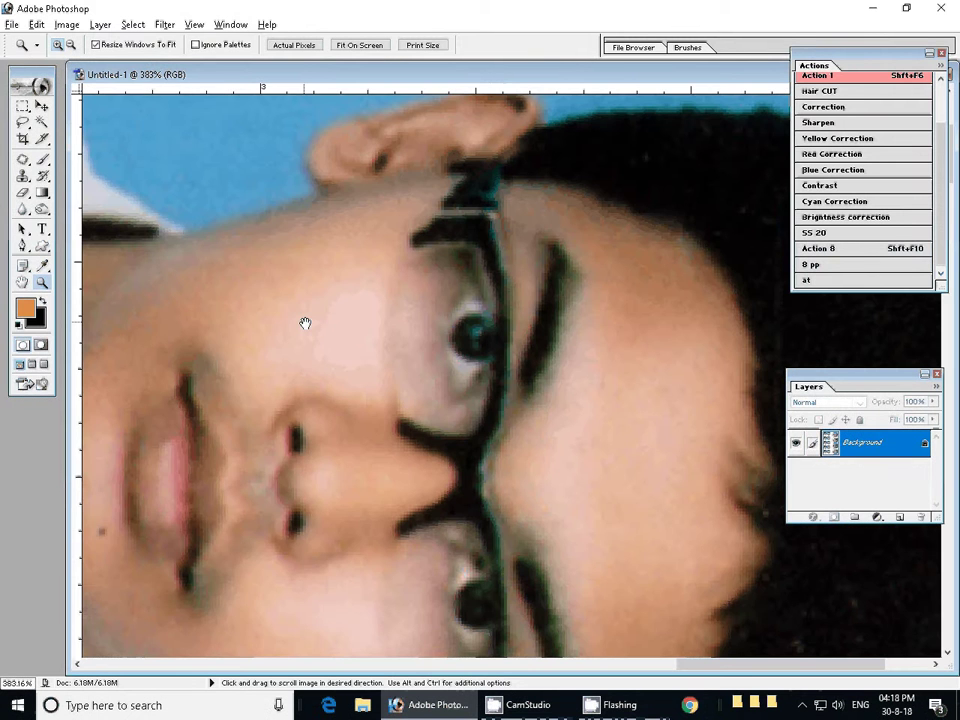
pyautogui.moveTo(305, 323); pyautogui.dragTo(120, 170)
pyautogui.rightClick(464, 270)
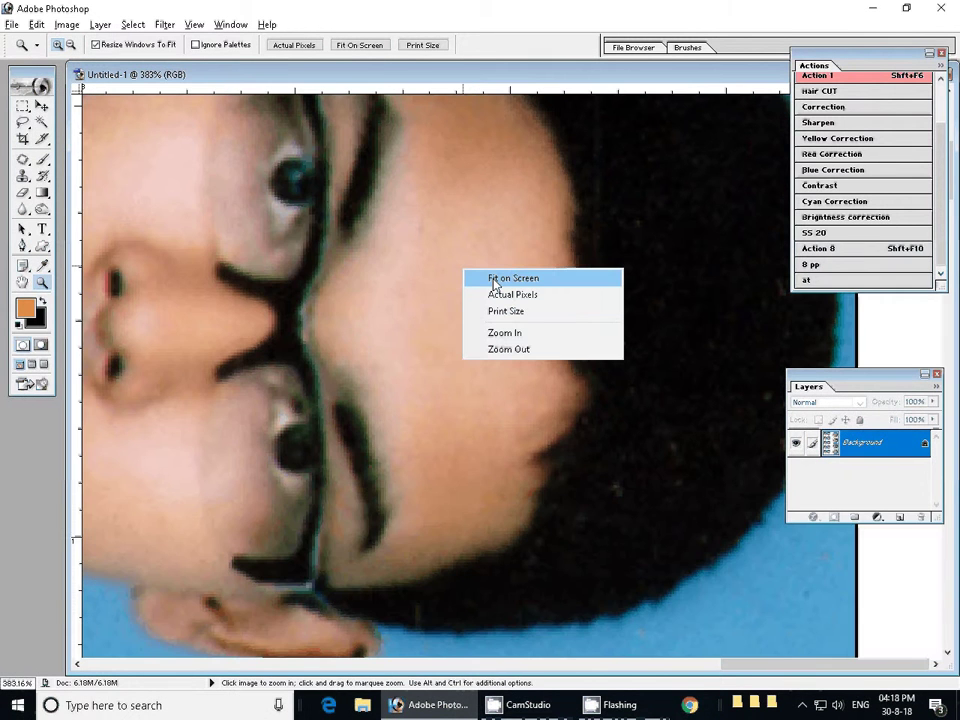
pyautogui.click(493, 280)
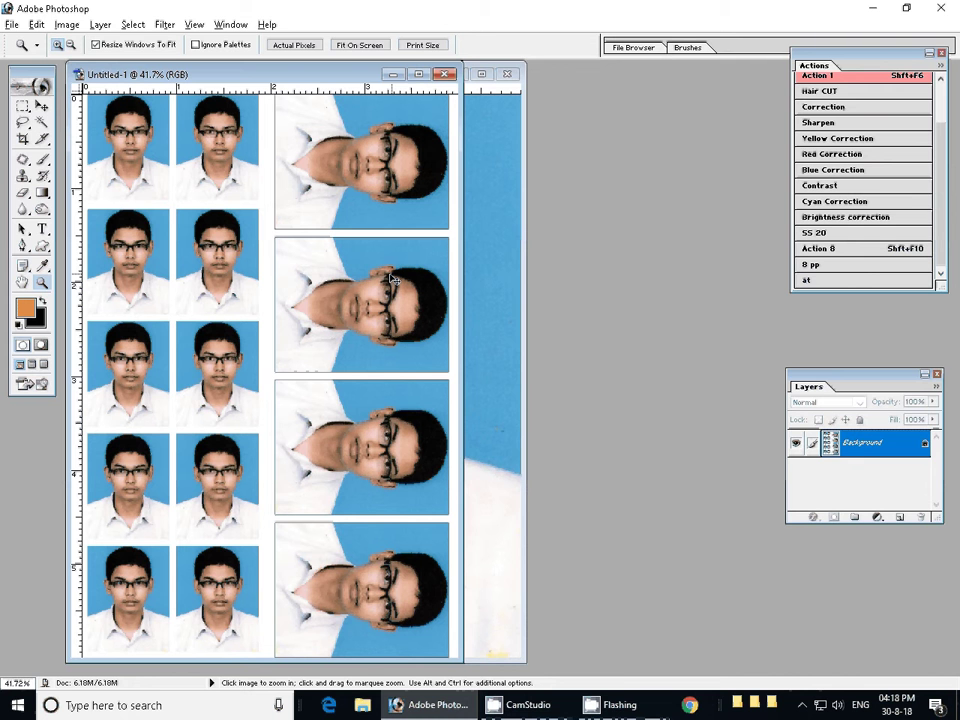
# Try a Color Balance value of -44, then dismiss the dialog
pyautogui.hotkey('ctrl', 'b')
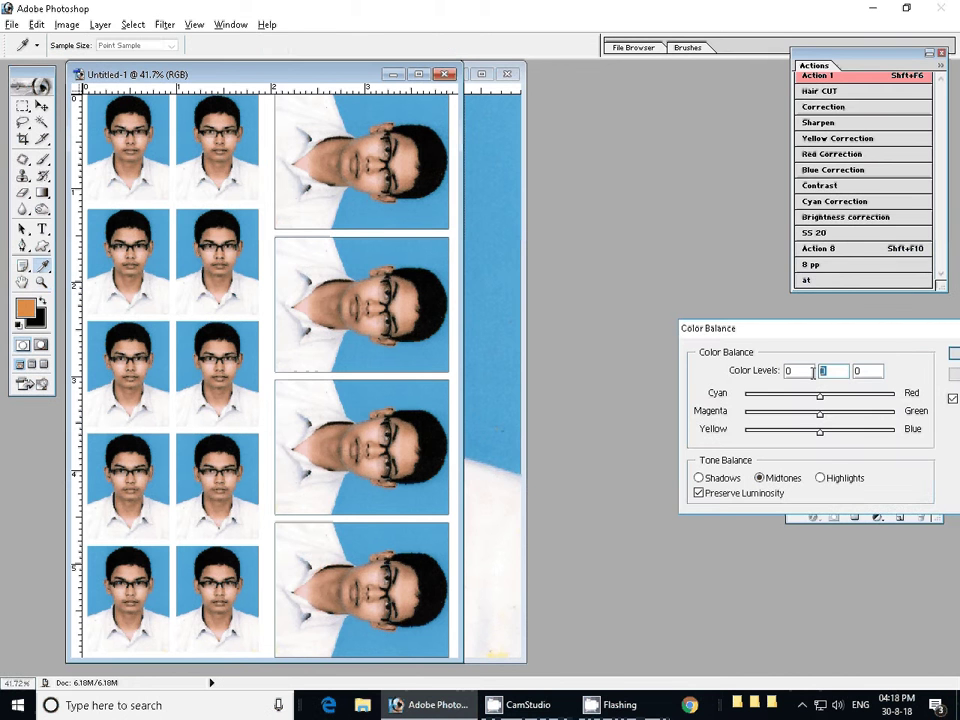
pyautogui.write('-44')
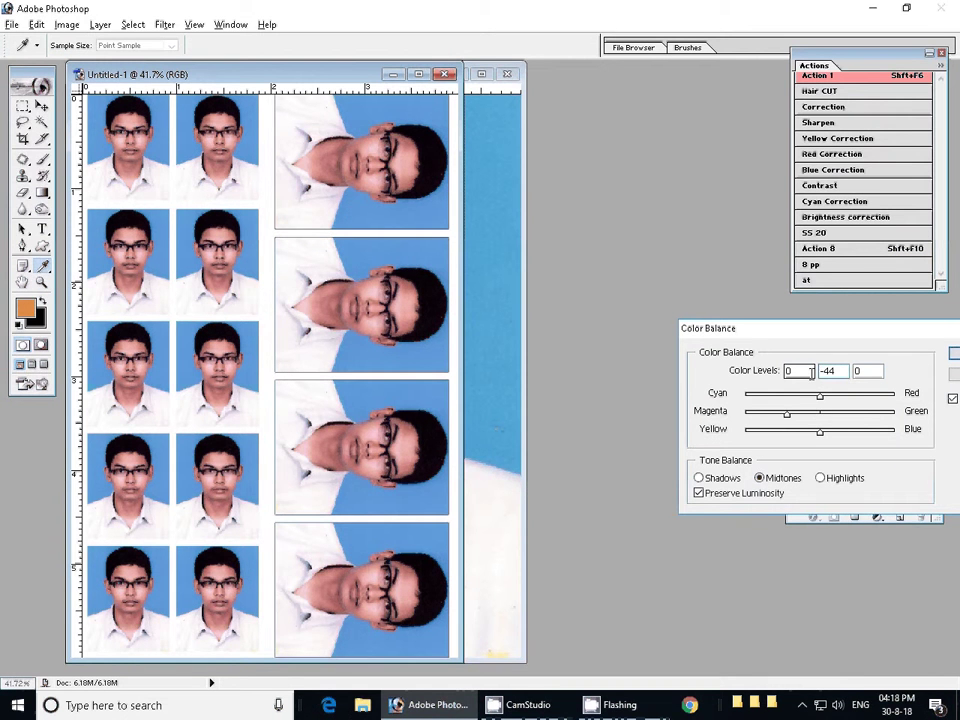
pyautogui.press('Return')
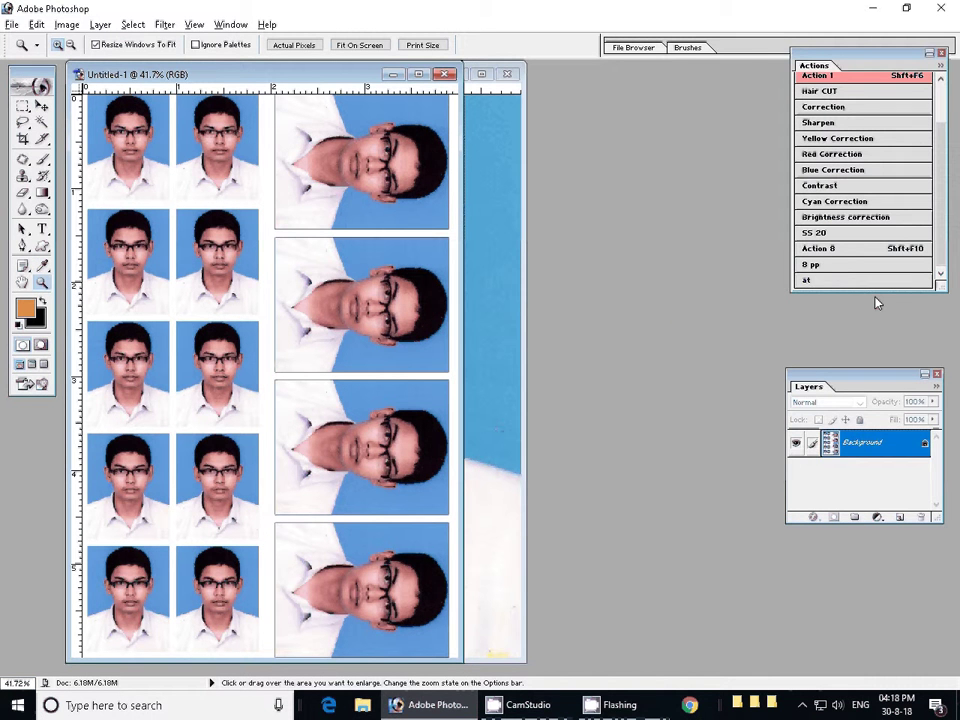
# Add a Selective Color adjustment layer with Blacks set to 44% black
pyautogui.click(877, 517)
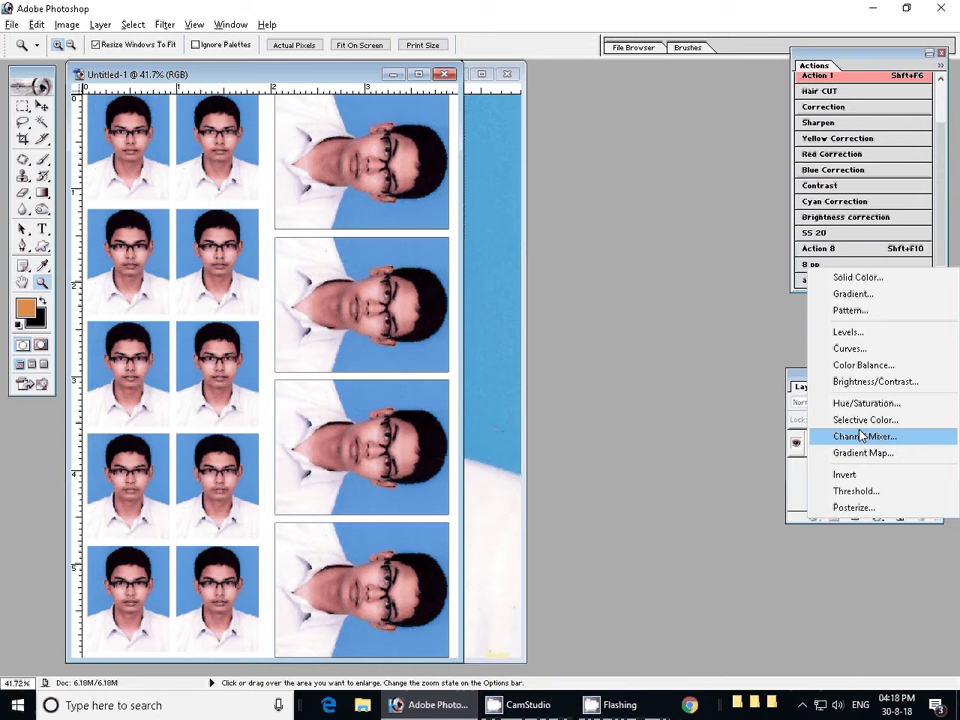
pyautogui.click(862, 420)
pyautogui.click(180, 228)
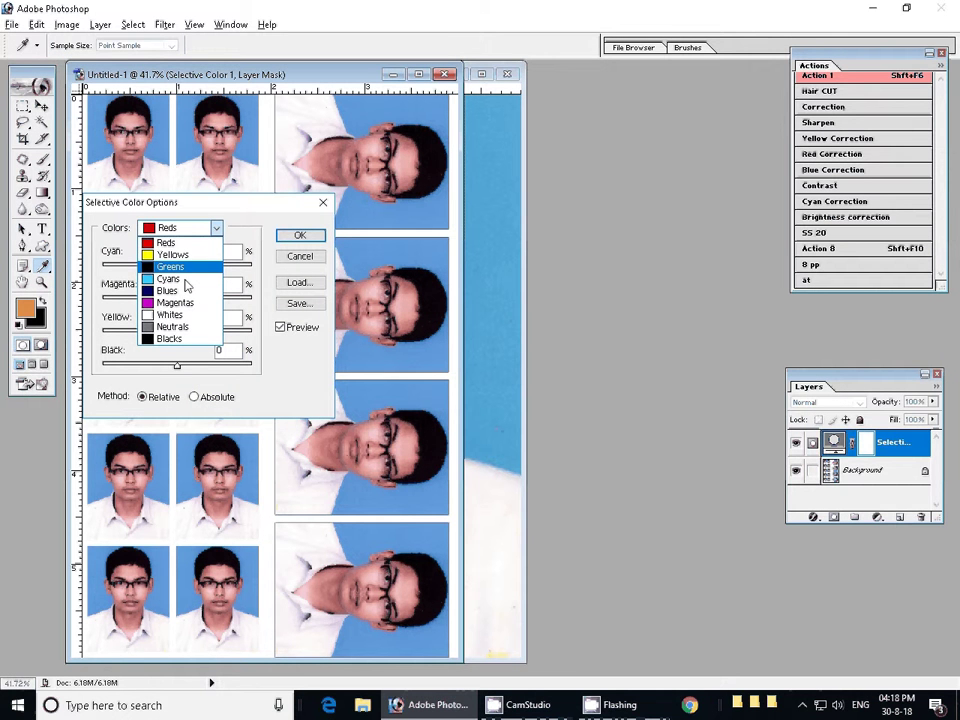
pyautogui.click(205, 338)
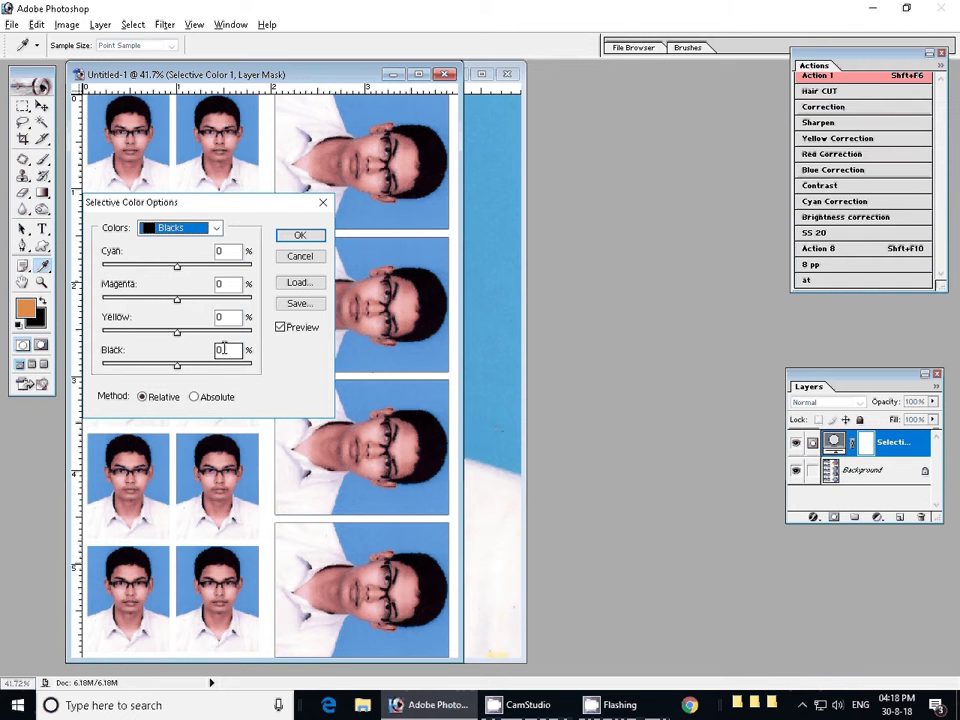
pyautogui.click(223, 349)
pyautogui.write('44')
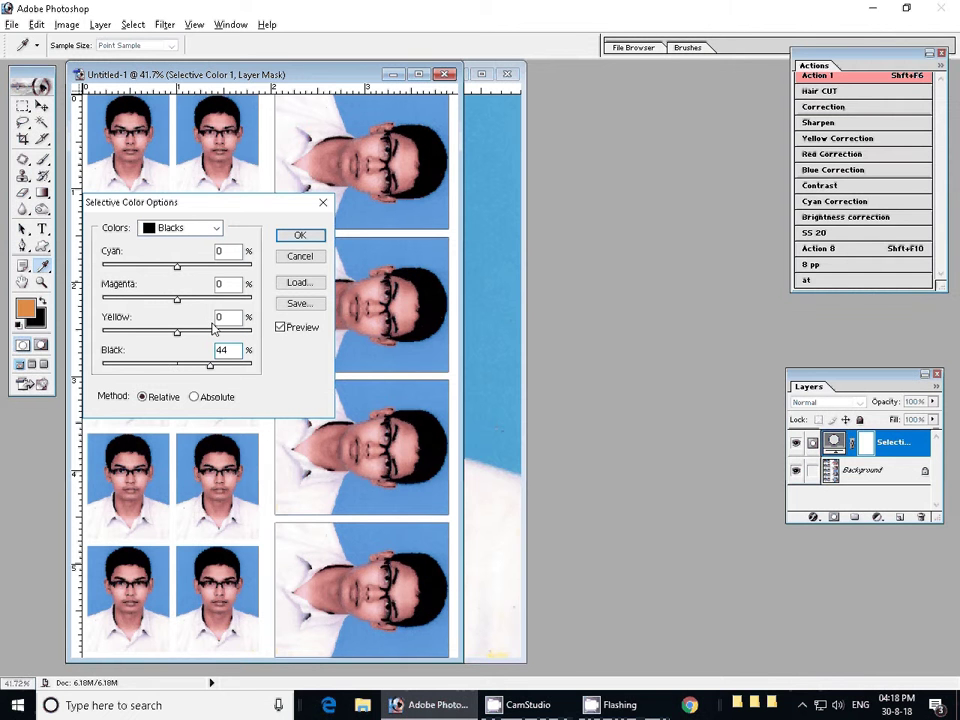
pyautogui.click(300, 236)
pyautogui.press('z')
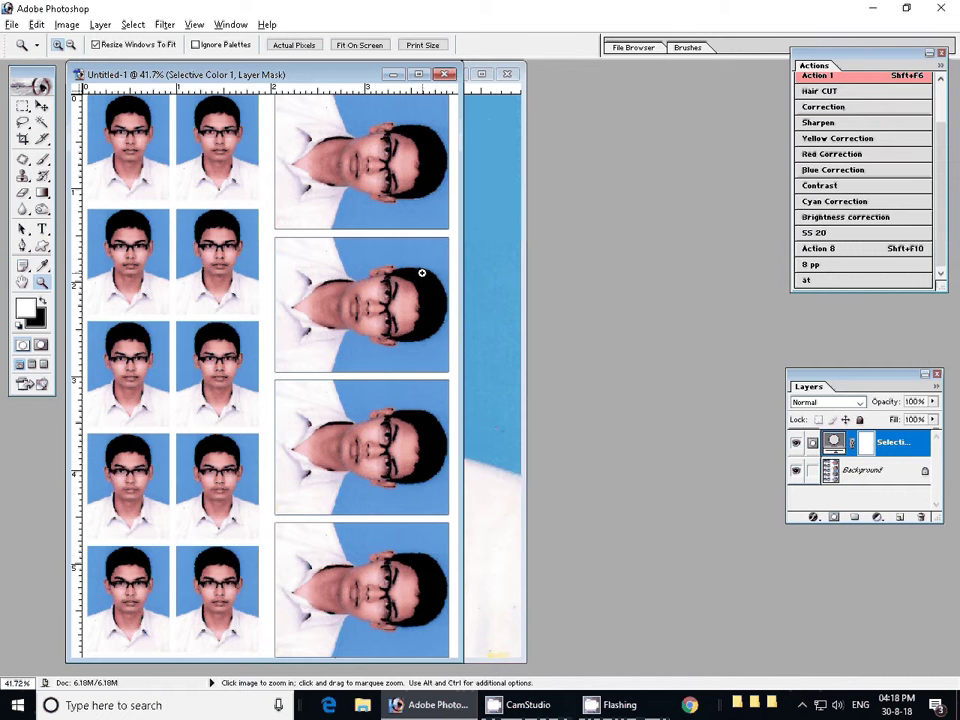
# Flatten the adjustment into the background and print the sheet to the Canon printer
pyautogui.hotkey('shift', 'F6')
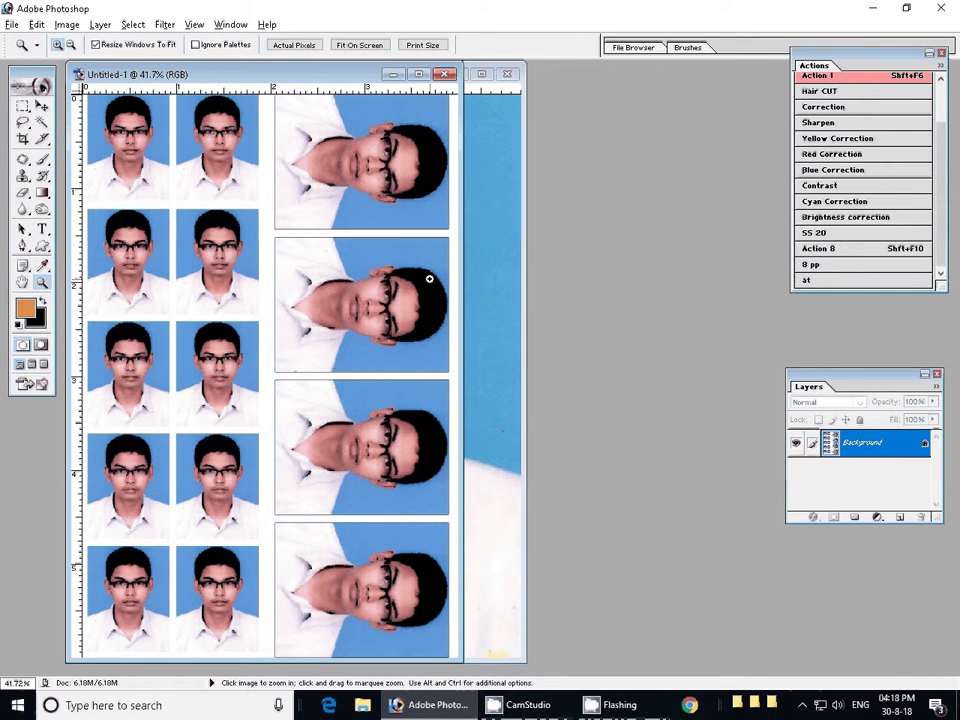
pyautogui.hotkey('ctrl', 'p')
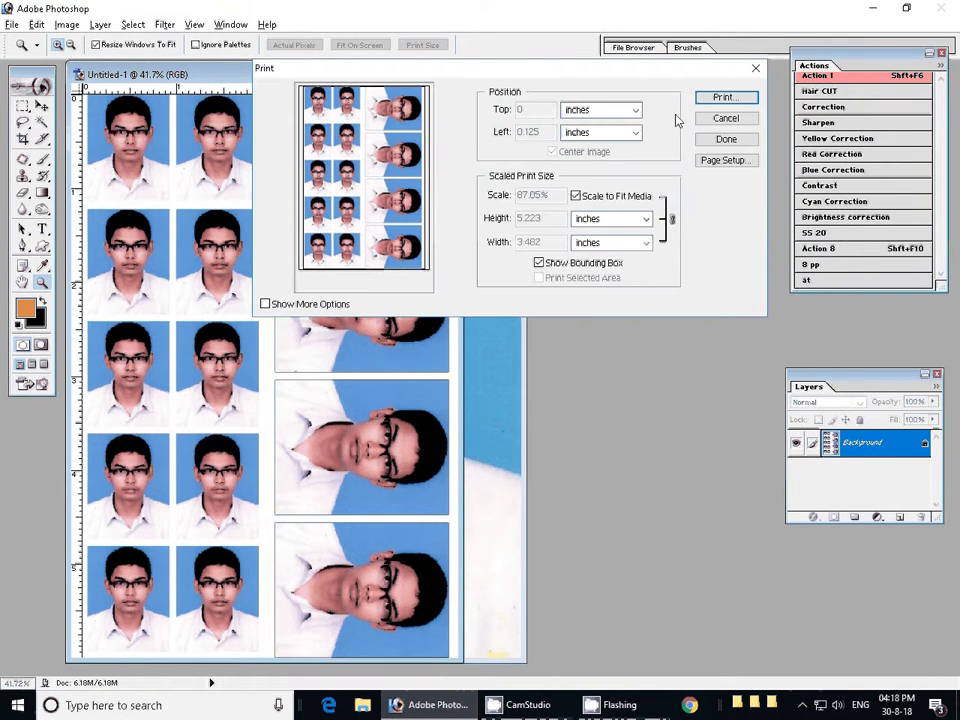
pyautogui.click(724, 97)
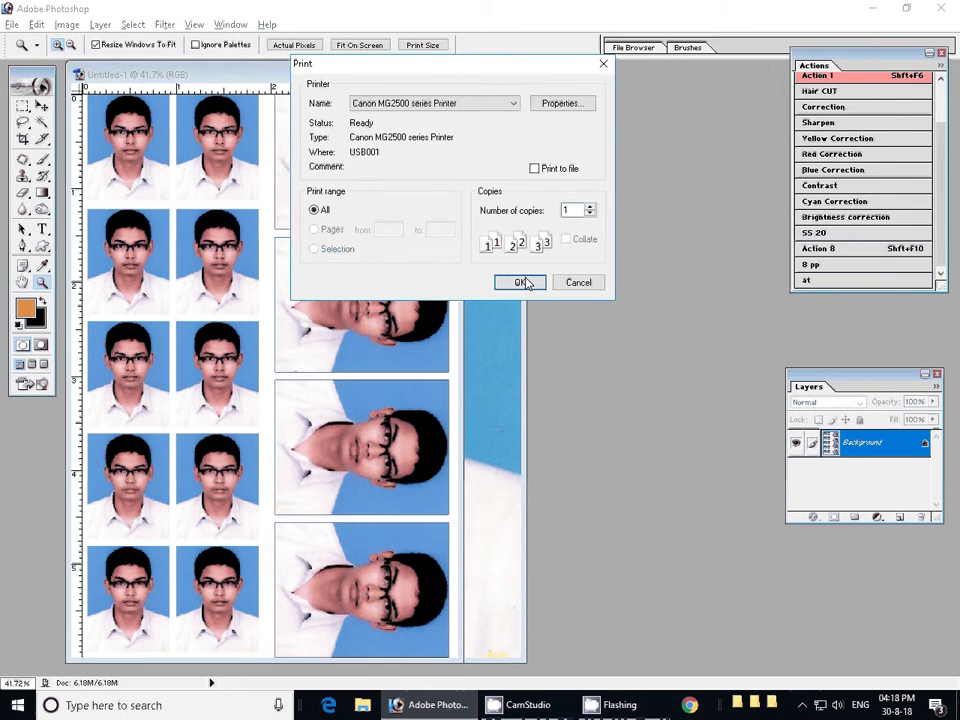
pyautogui.click(521, 283)
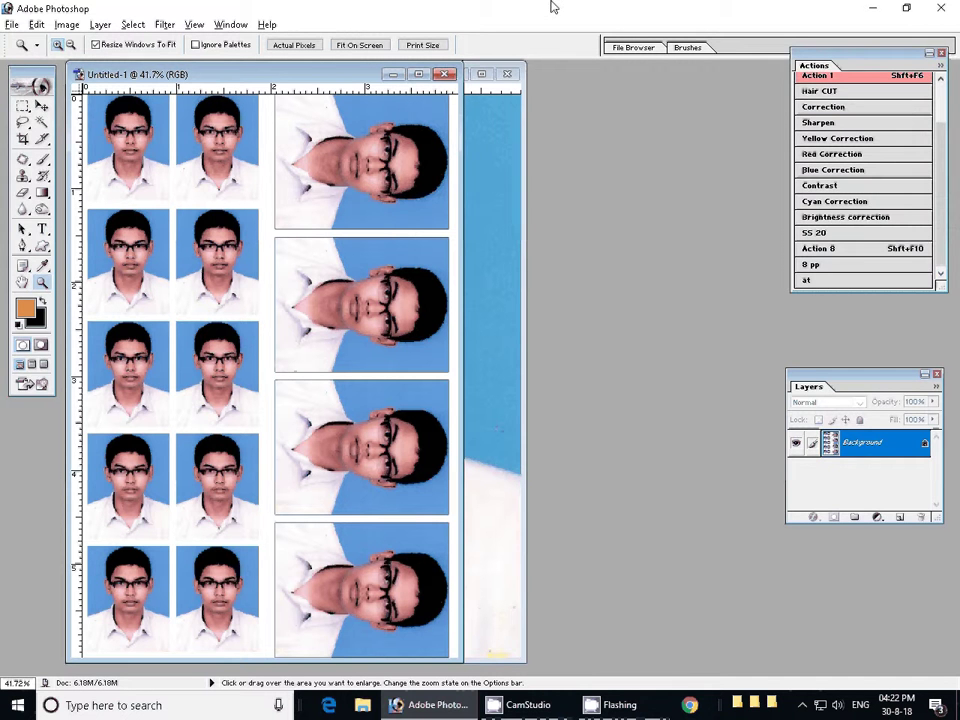
# Close Untitled-1 without saving, then open Color Balance on Scan_031.bmp
pyautogui.hotkey('ctrl', 'w')
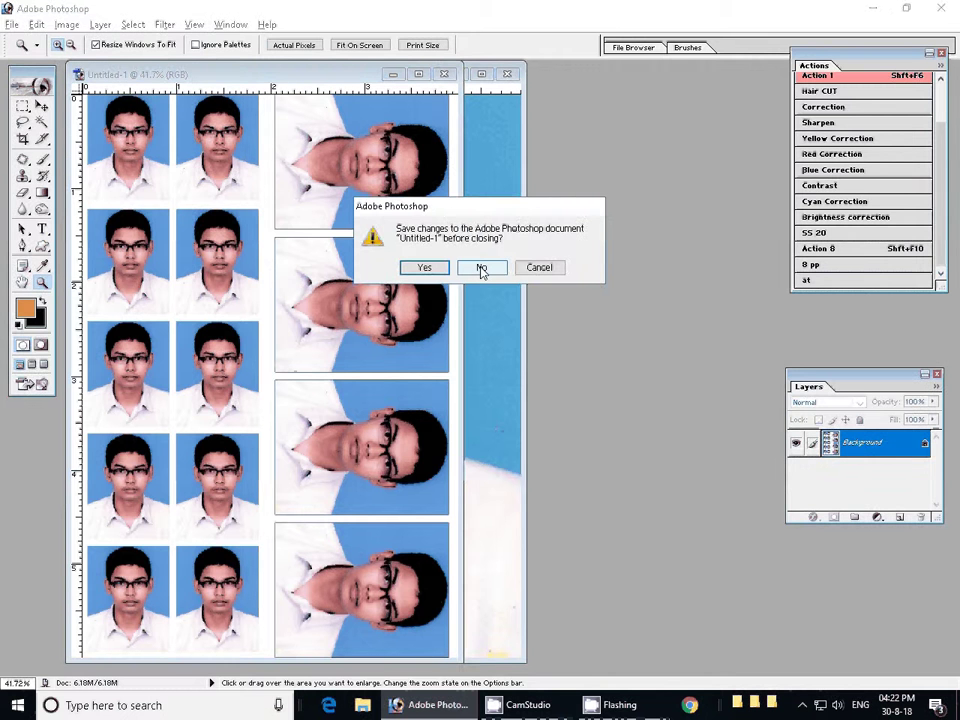
pyautogui.click(481, 268)
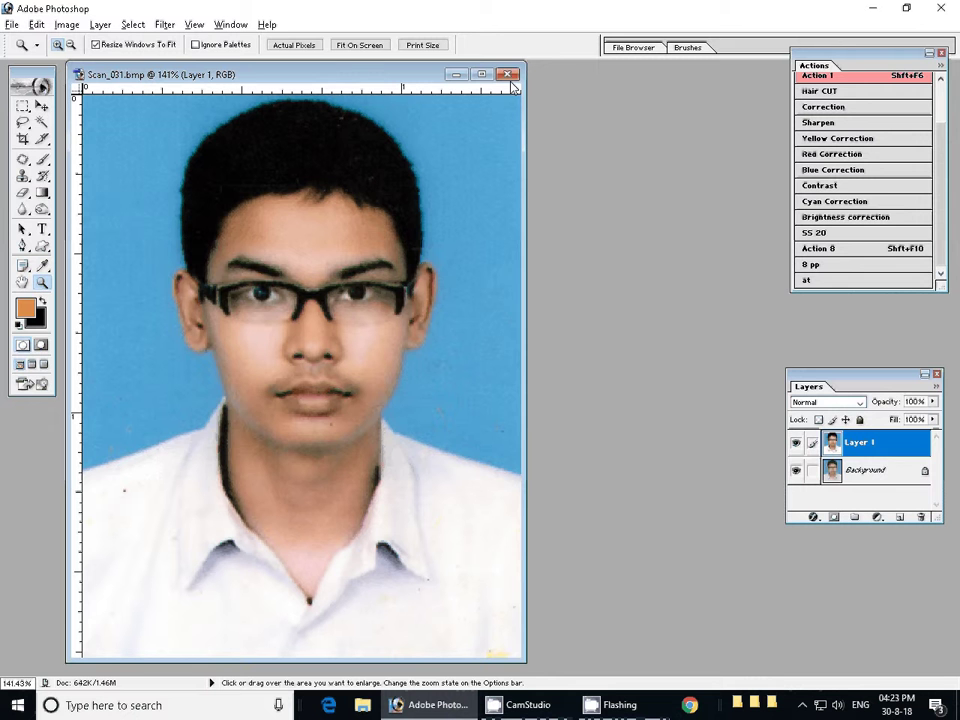
pyautogui.hotkey('ctrl', 'b')
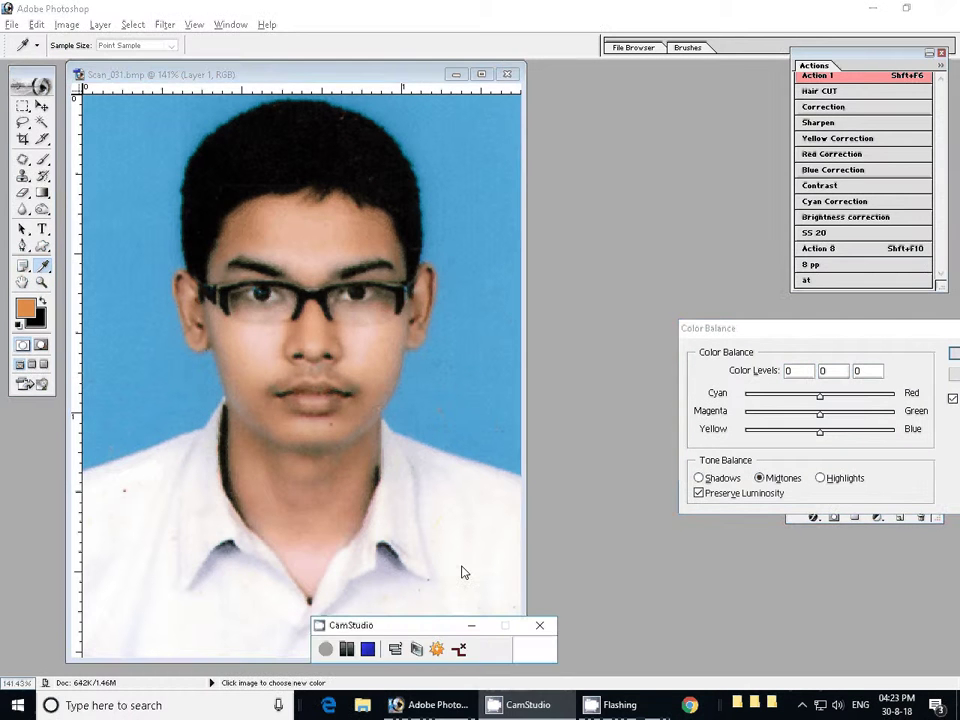
pyautogui.click(346, 650)
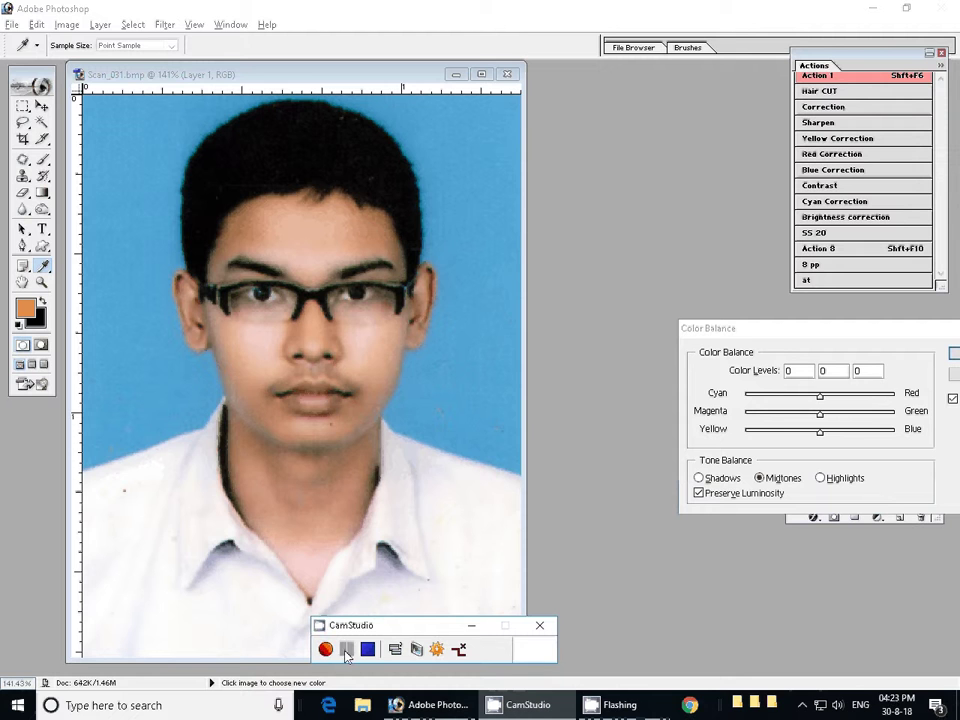